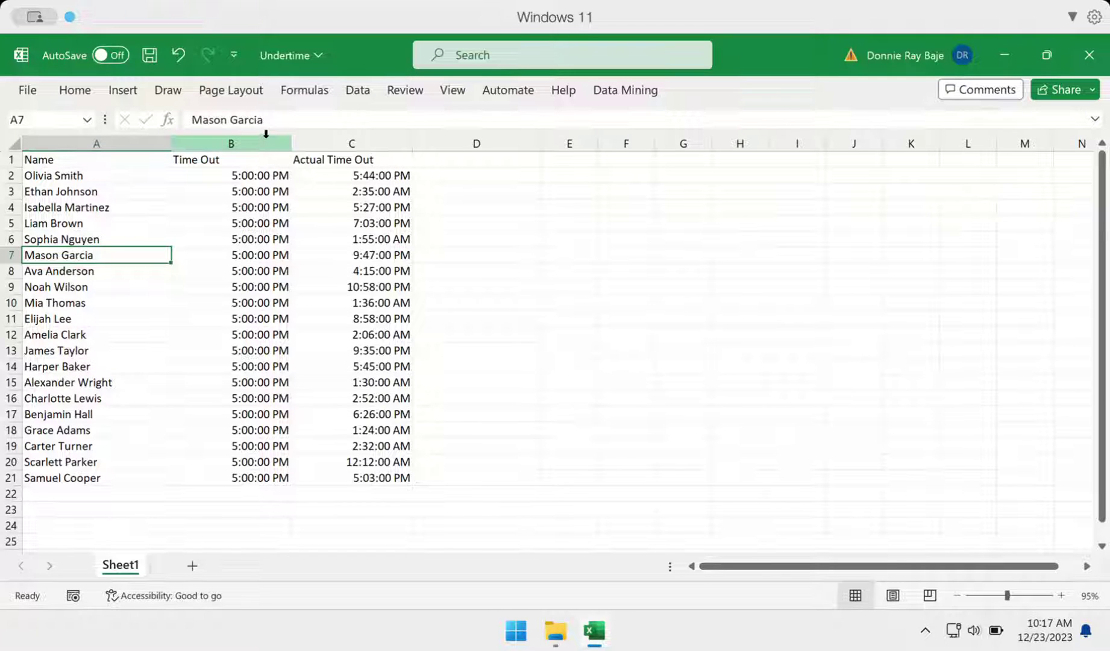
# Review the scheduled Time Out and Actual Time Out values for the employees.
pyautogui.click(262, 176)
pyautogui.click(263, 209)
pyautogui.click(373, 143)
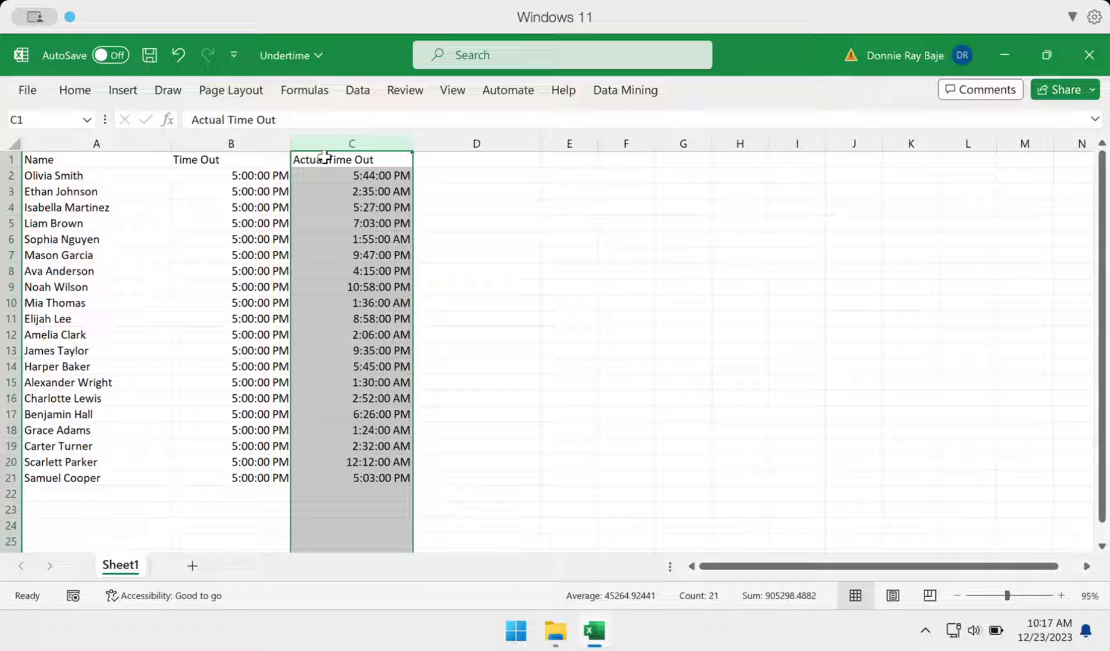
pyautogui.click(215, 140)
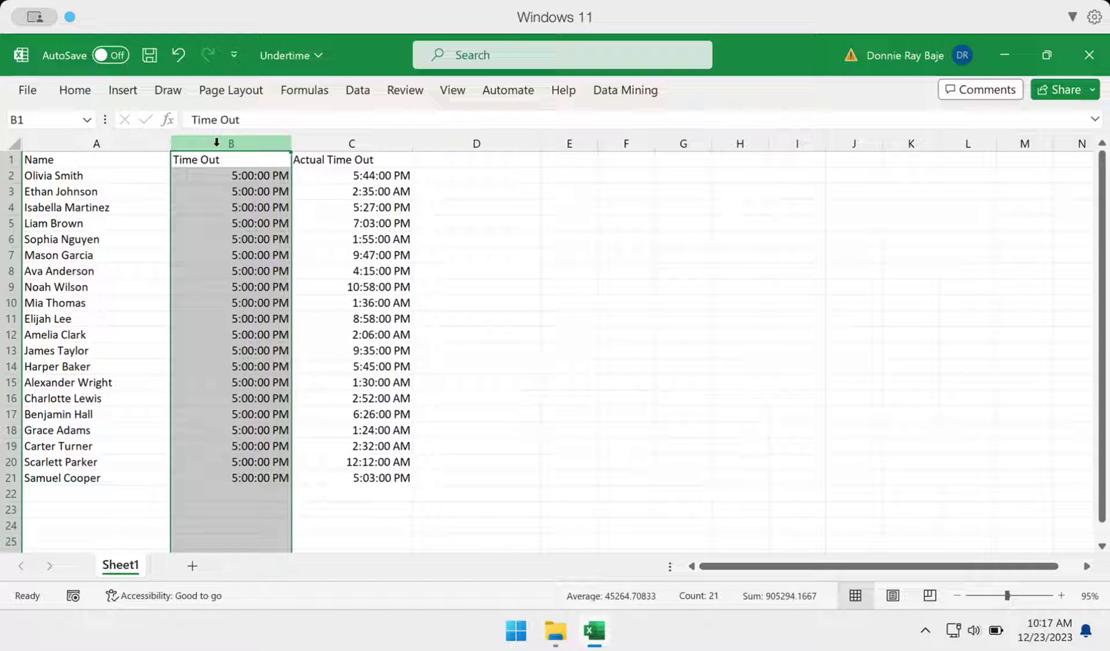
pyautogui.click(253, 177)
pyautogui.click(256, 205)
pyautogui.click(261, 226)
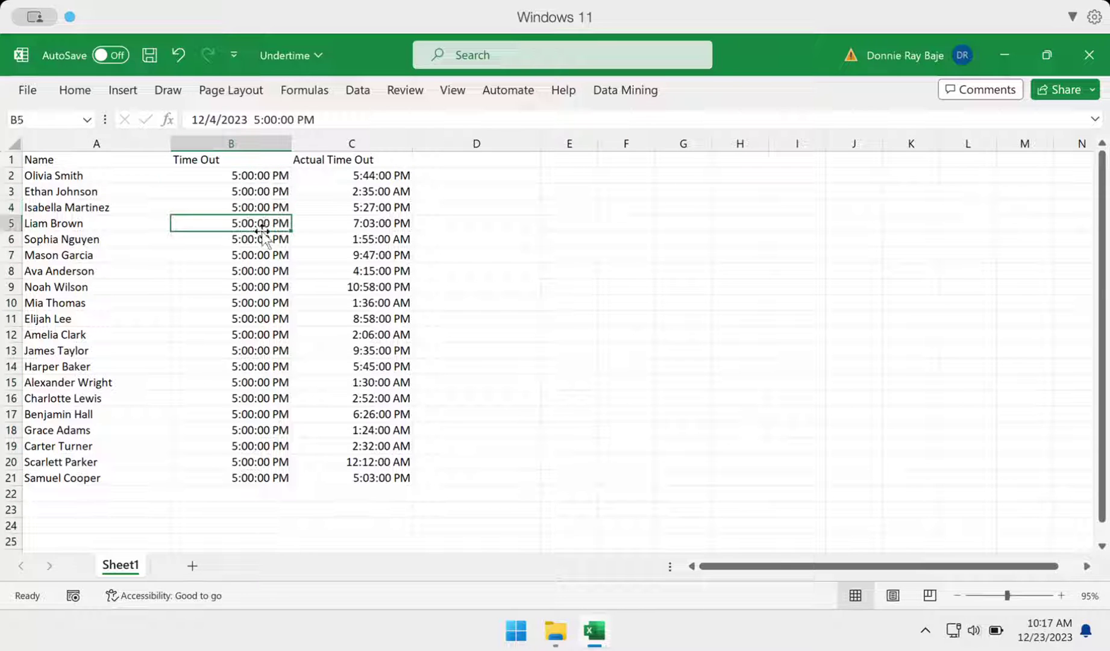
pyautogui.click(403, 178)
pyautogui.click(401, 208)
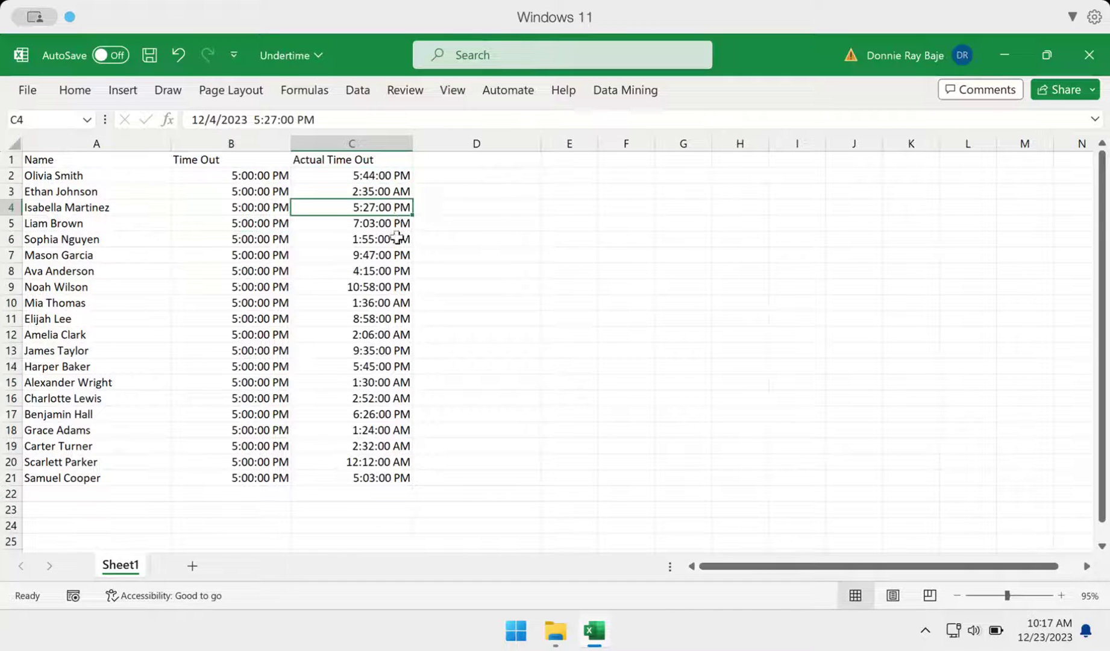
pyautogui.click(397, 239)
pyautogui.click(386, 290)
pyautogui.click(389, 327)
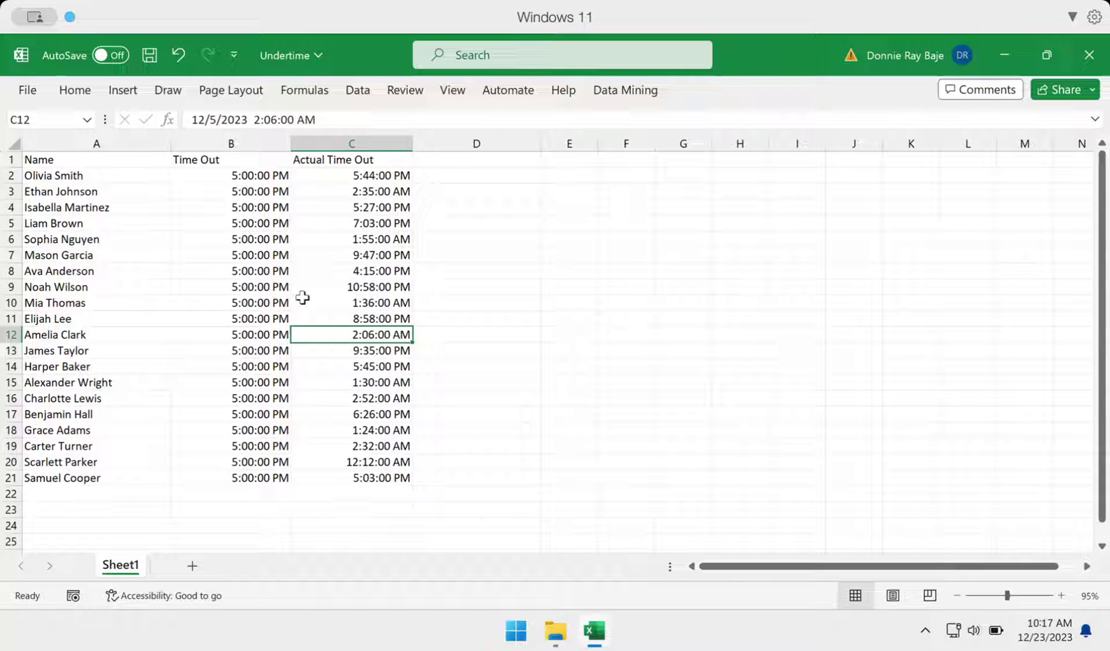
pyautogui.click(342, 270)
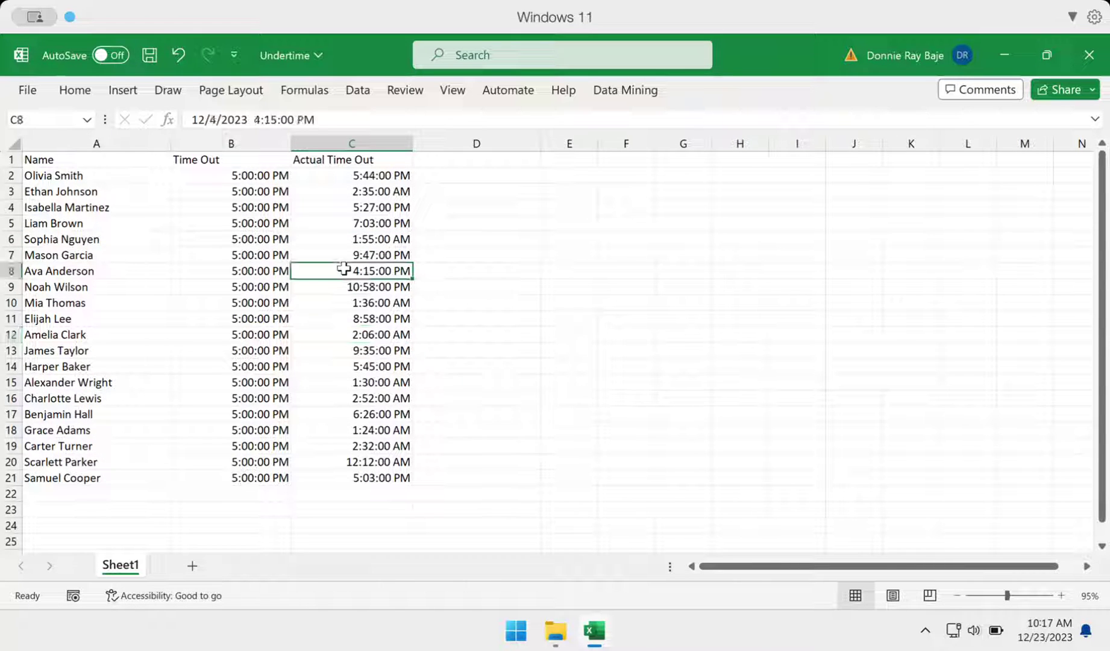
pyautogui.click(8, 271)
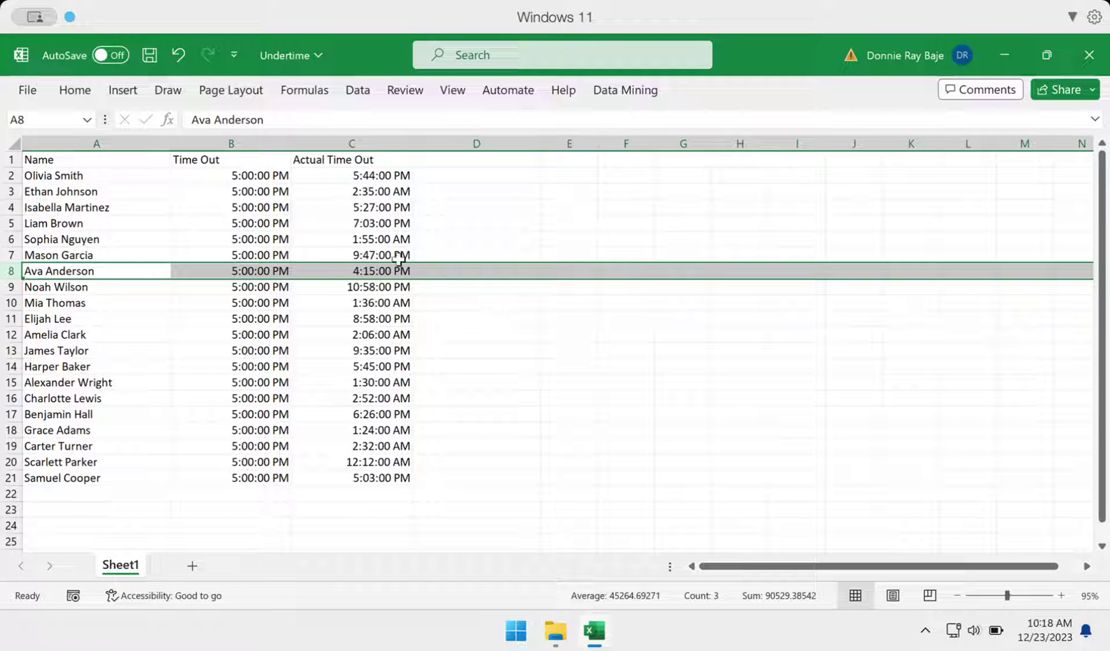
pyautogui.click(334, 212)
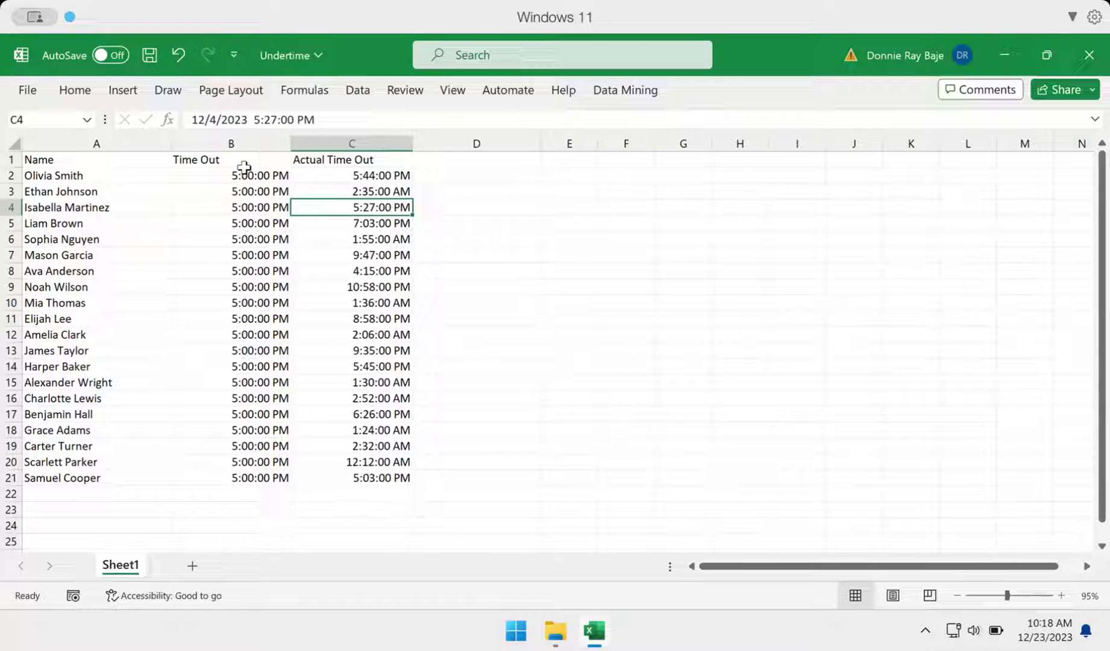
pyautogui.click(288, 176)
pyautogui.click(315, 175)
pyautogui.click(250, 175)
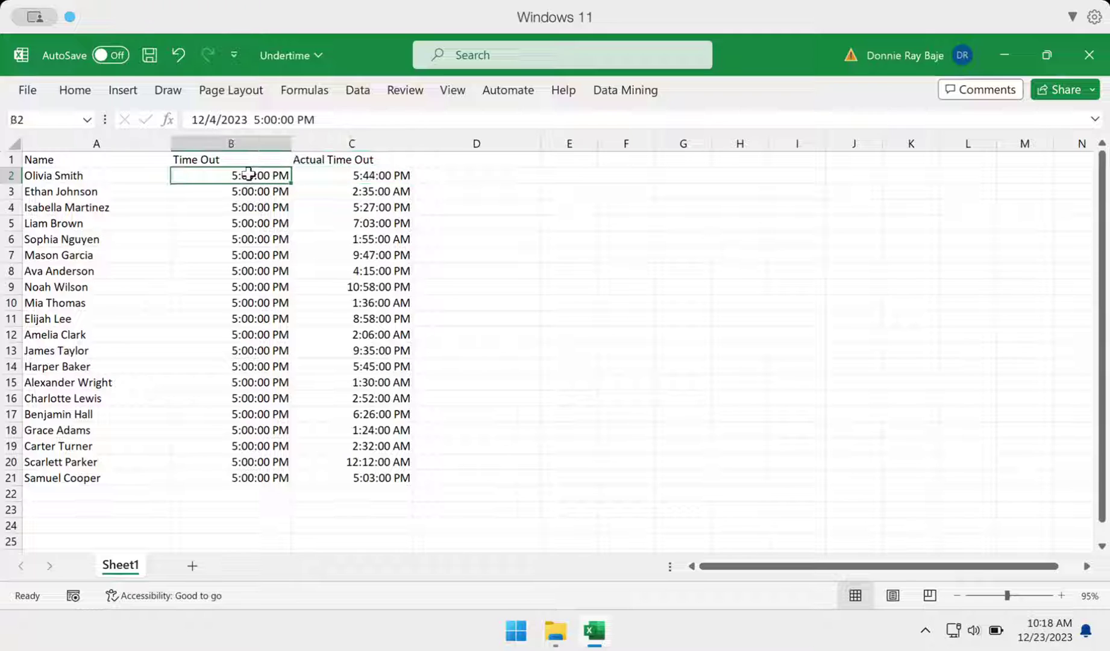
pyautogui.click(313, 175)
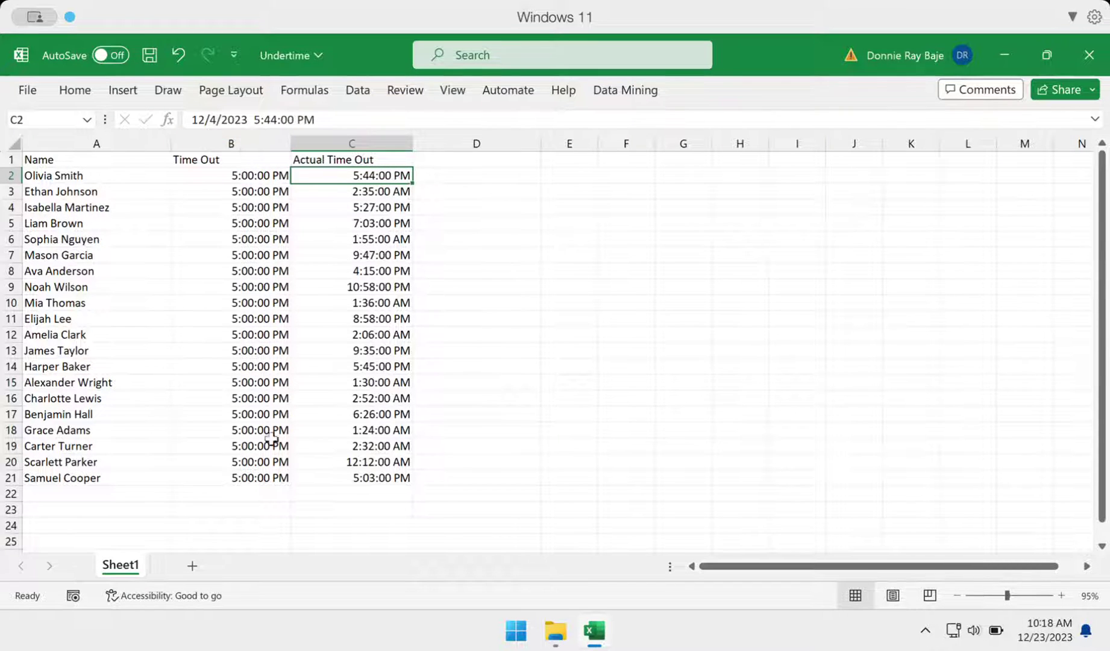
pyautogui.click(283, 462)
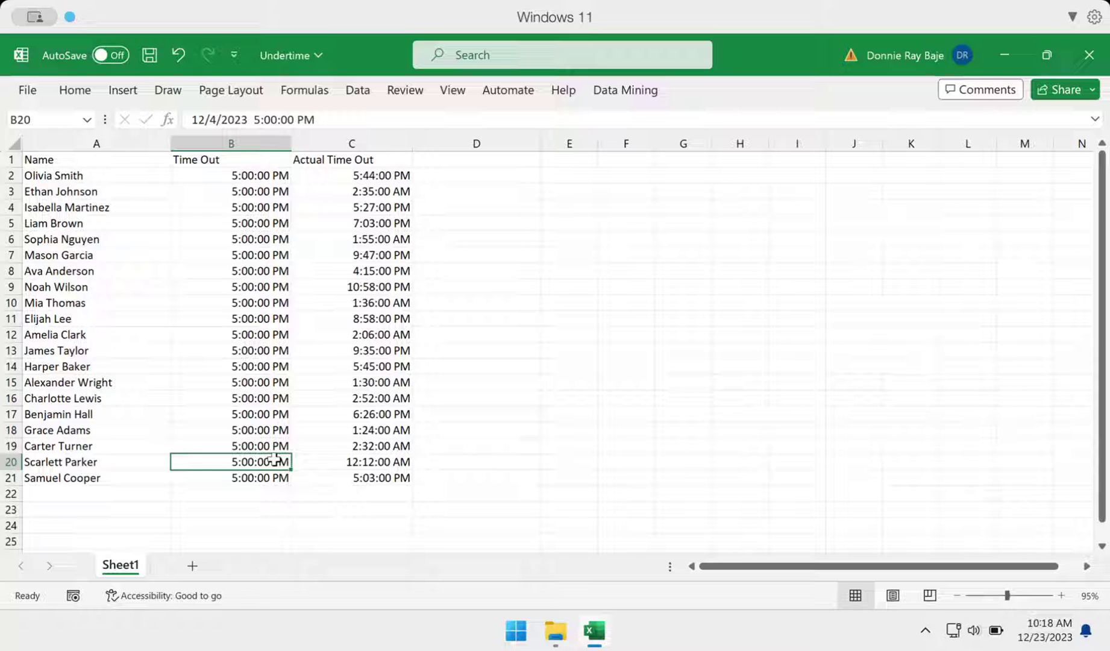
pyautogui.click(333, 461)
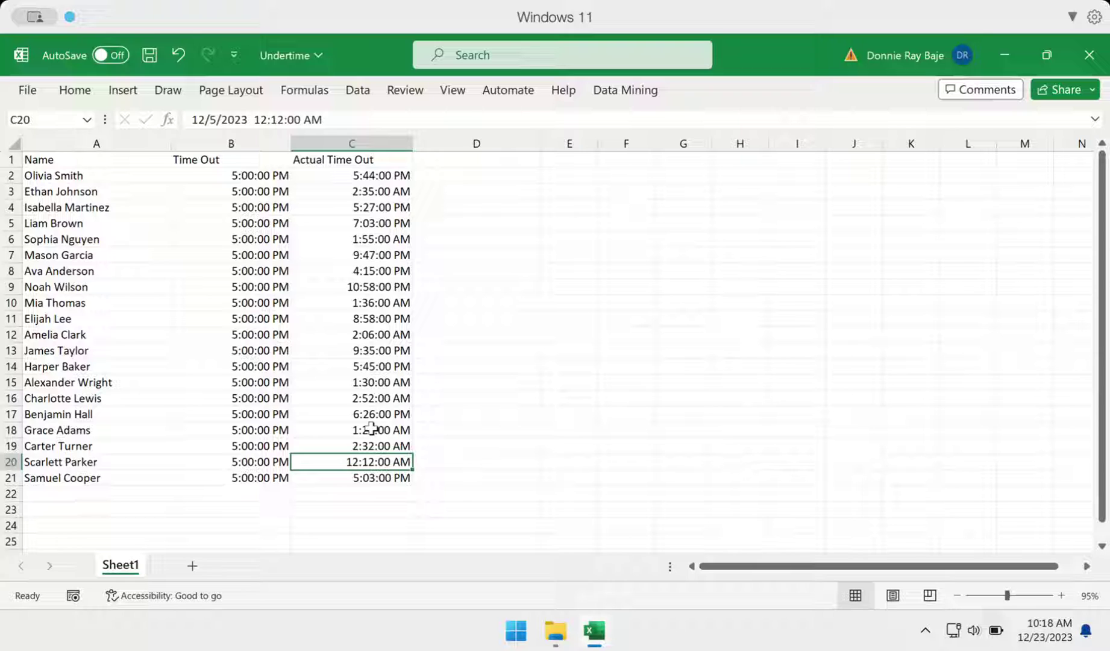
pyautogui.click(232, 464)
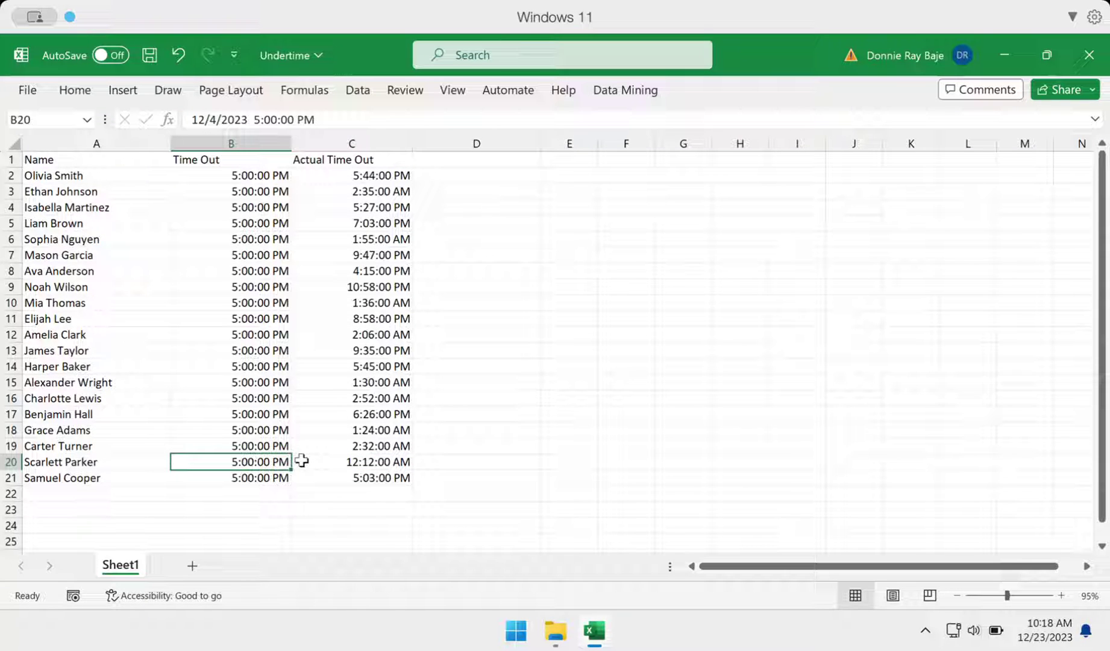
pyautogui.click(367, 176)
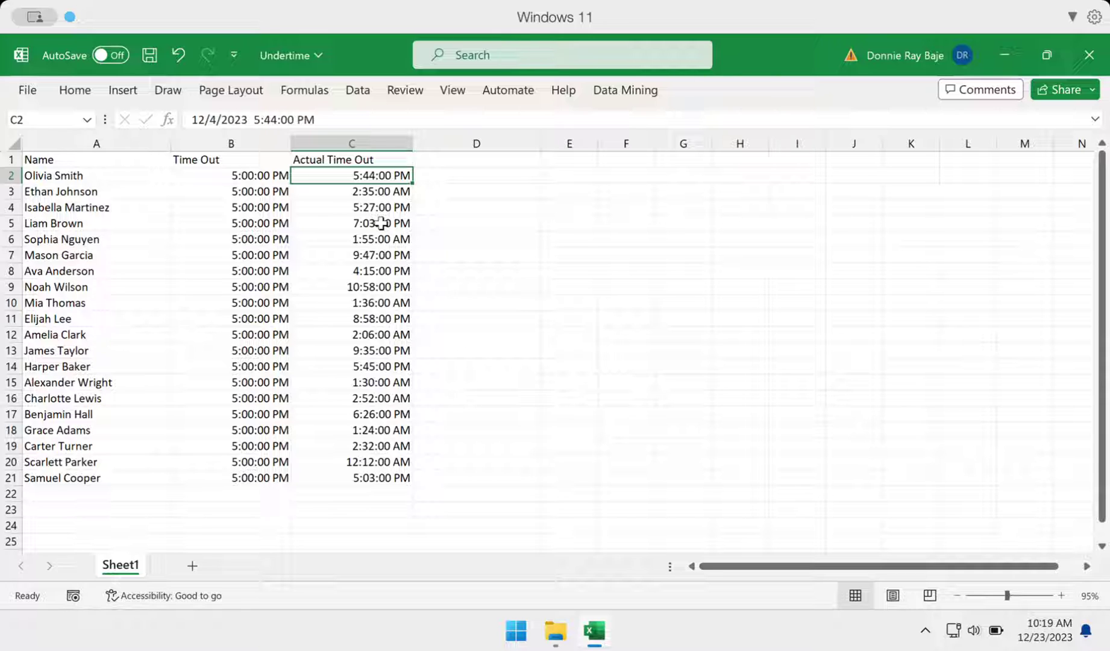
# Zoom the sheet to 140% and enter the header 'Excess Time' in D1.
pyautogui.click(520, 162)
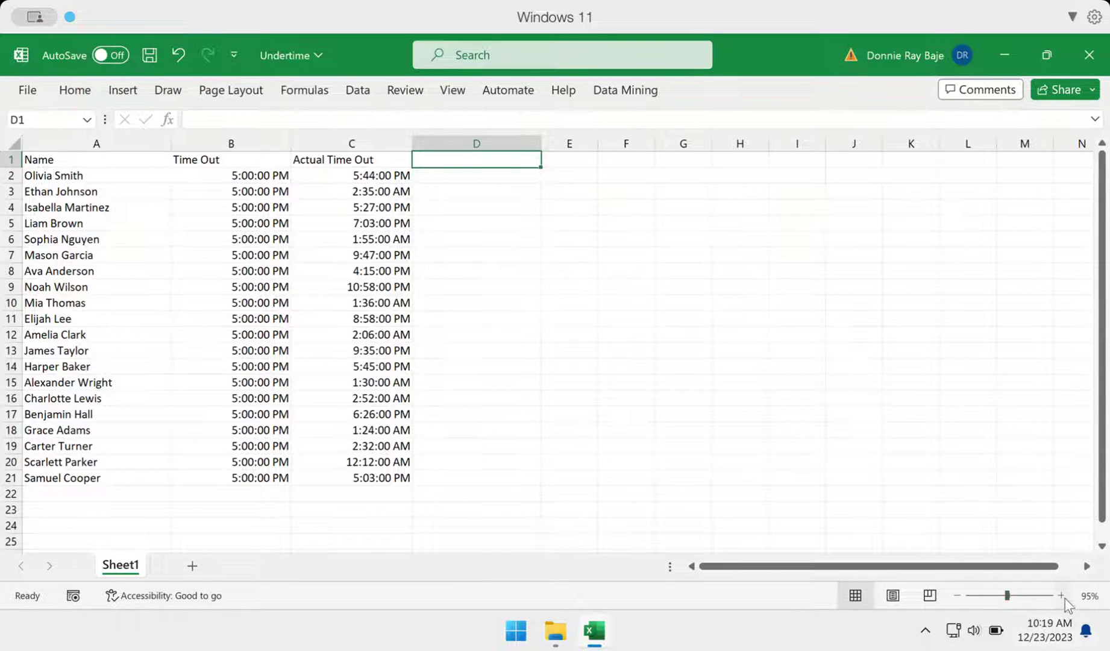
pyautogui.click(1062, 595)
pyautogui.click(1062, 595)
pyautogui.click(1062, 596)
pyautogui.click(1062, 595)
pyautogui.click(1062, 595)
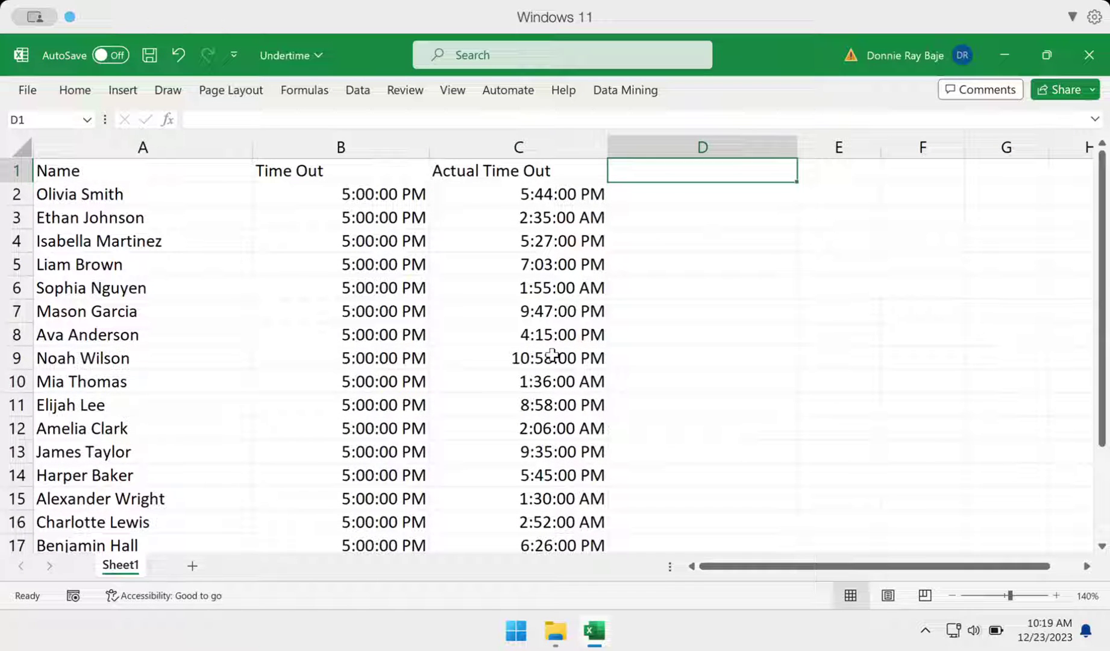
pyautogui.write('Excess T')
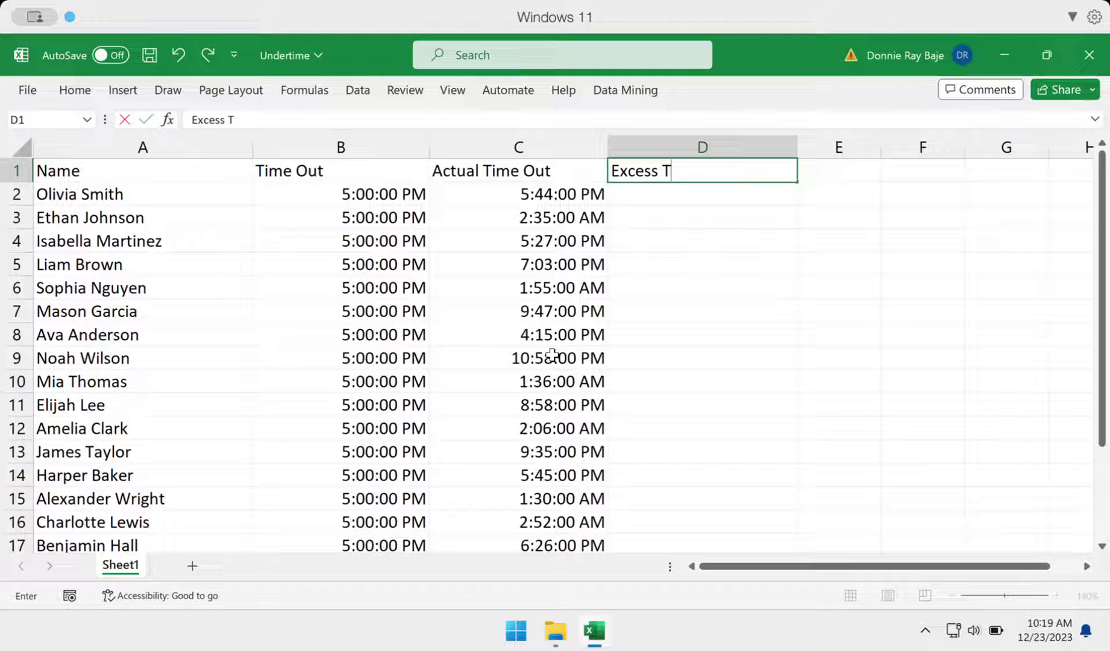
pyautogui.write('ime')
pyautogui.press('Return')
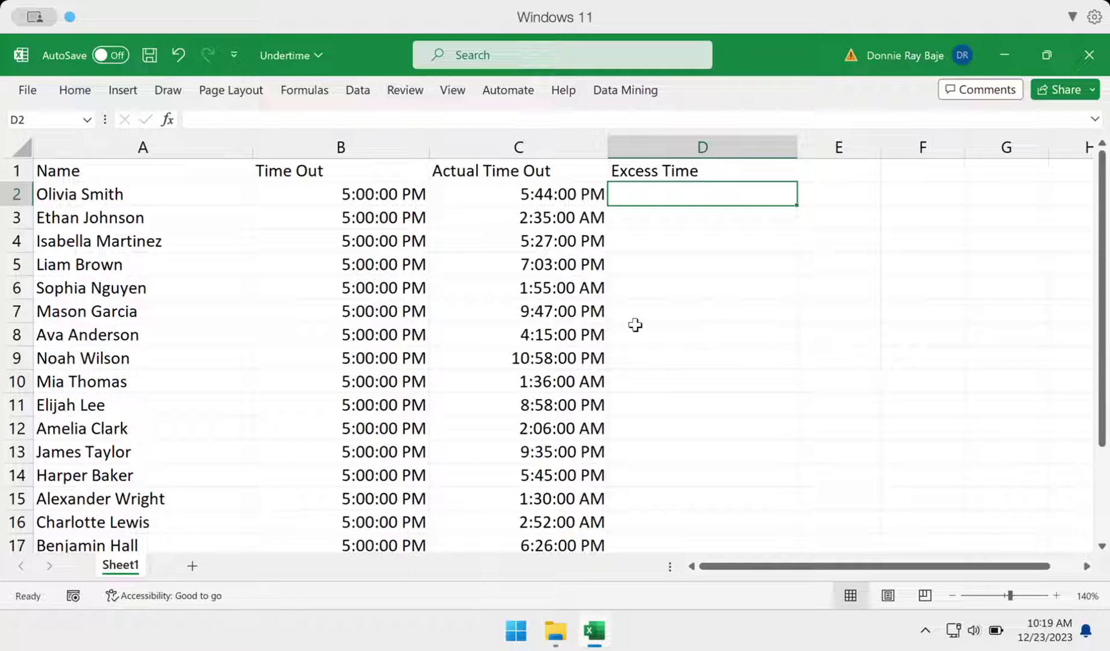
# Enter =C2-B2 in D2 to subtract Time Out from Actual Time Out.
pyautogui.write('=')
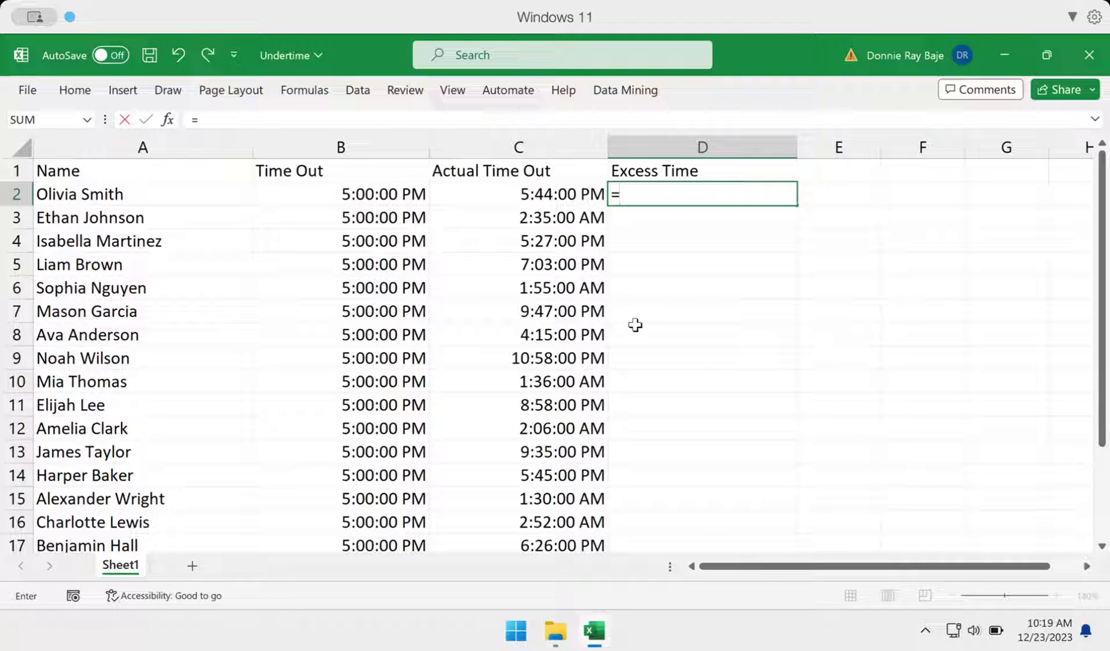
pyautogui.click(551, 194)
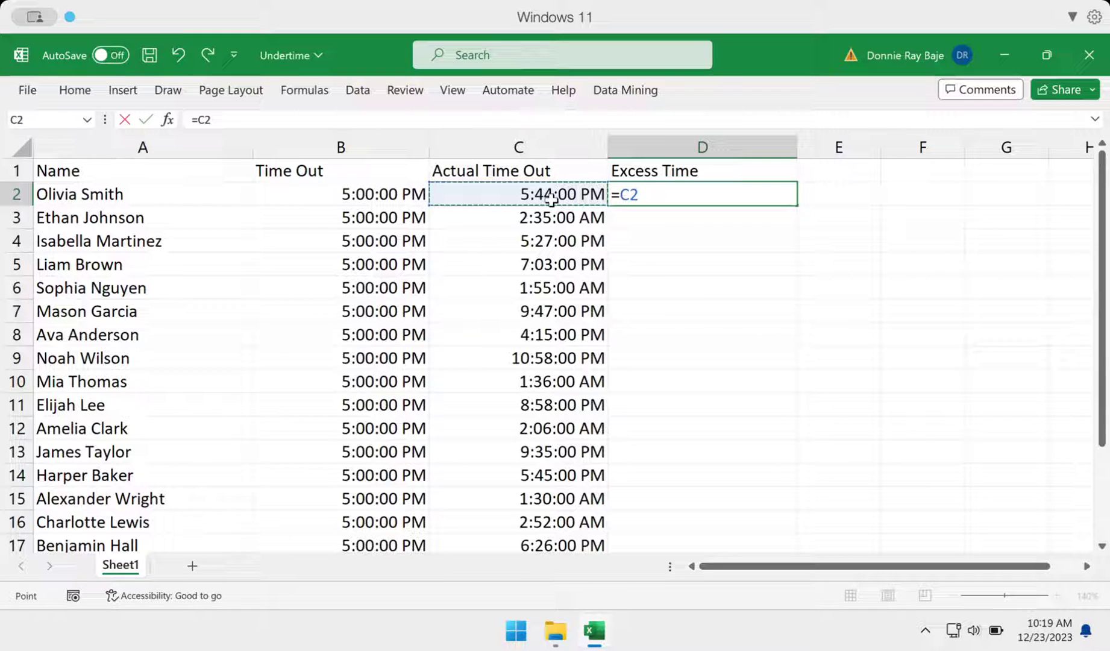
pyautogui.write('-')
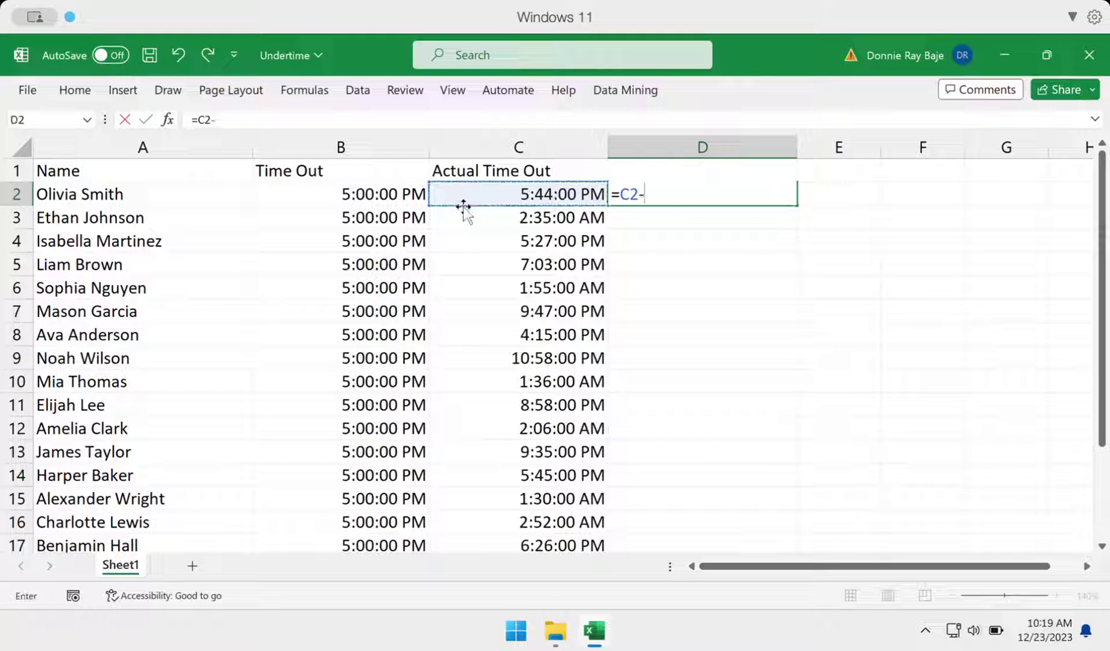
pyautogui.click(388, 202)
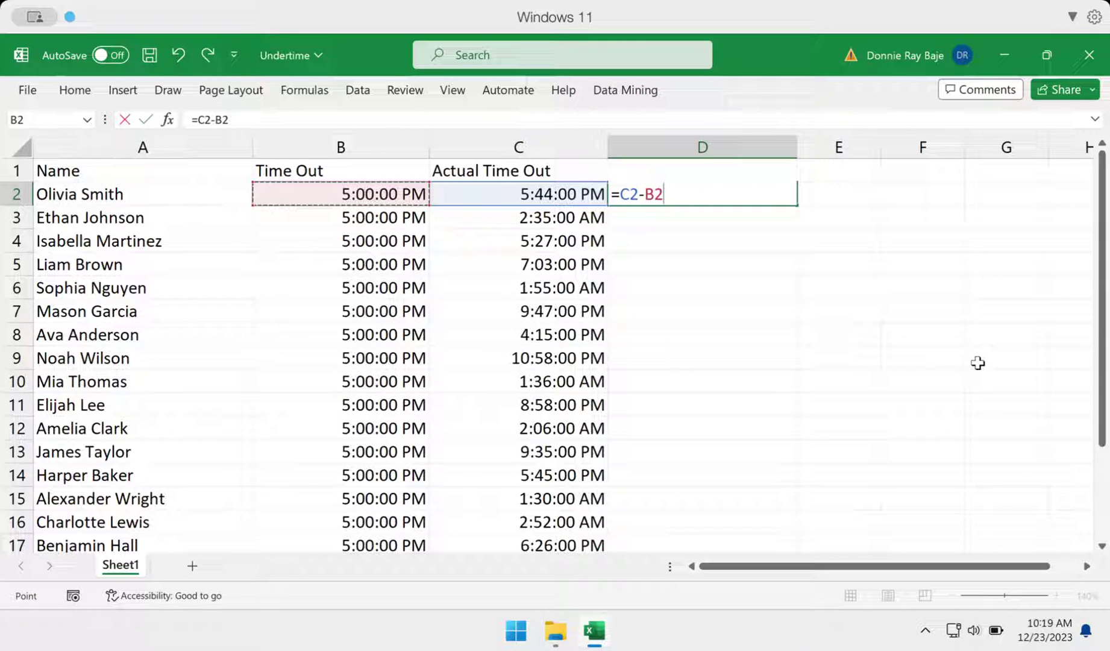
pyautogui.press('Return')
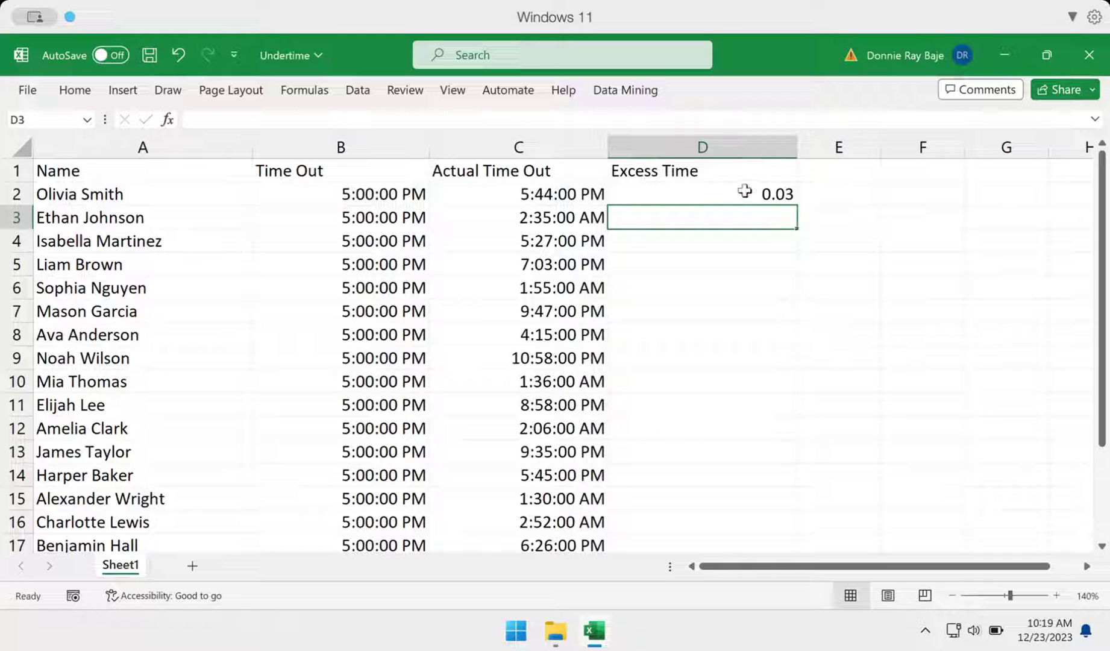
pyautogui.click(745, 191)
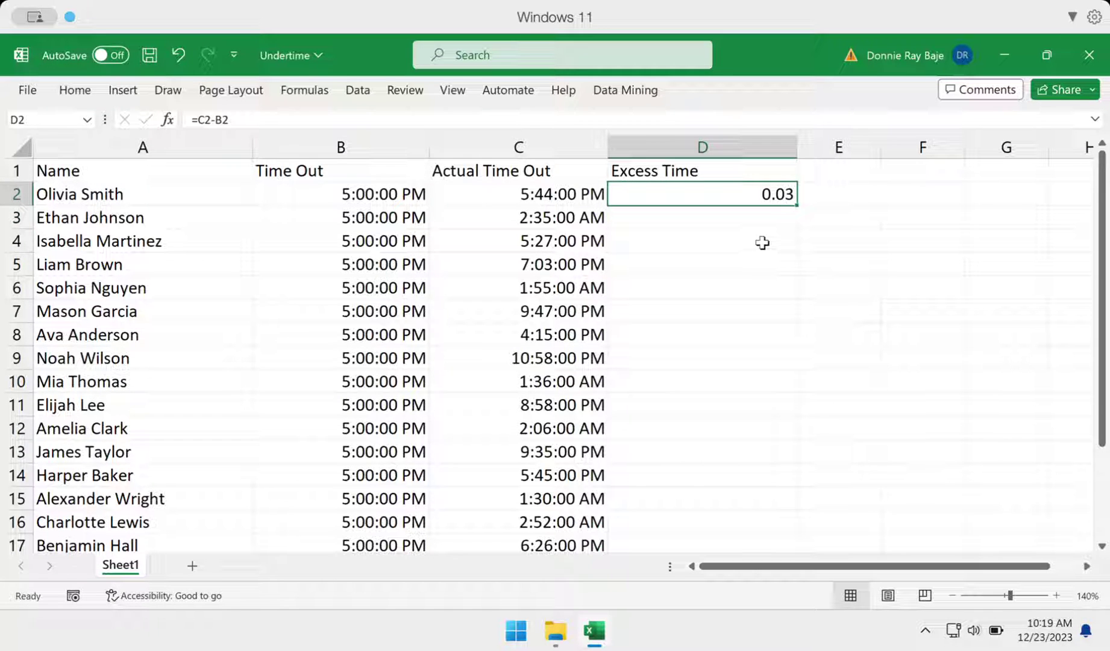
# Apply Number format to D2 so the =C2-B2 result reads 0.03 rather than a date.
pyautogui.click(75, 97)
pyautogui.click(562, 117)
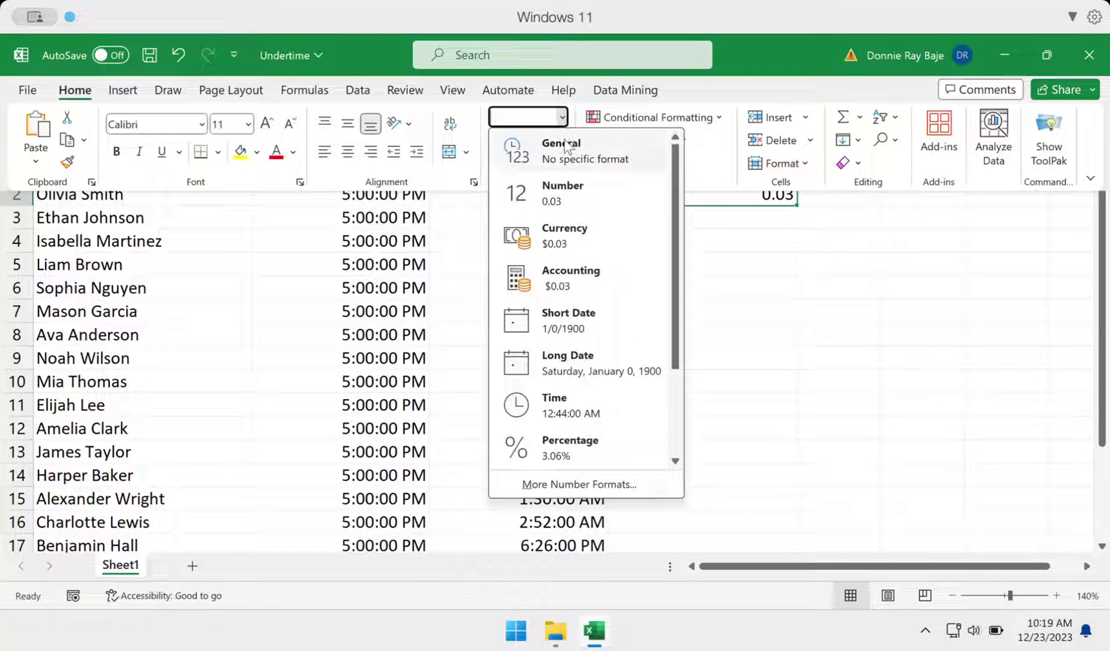
pyautogui.click(591, 335)
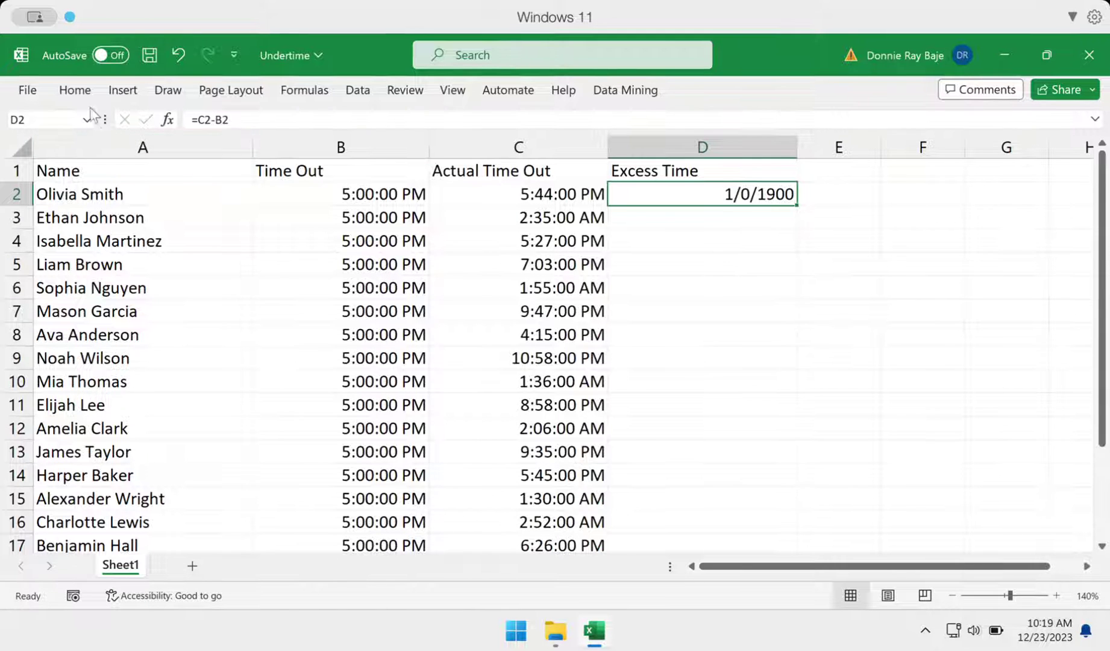
pyautogui.click(75, 90)
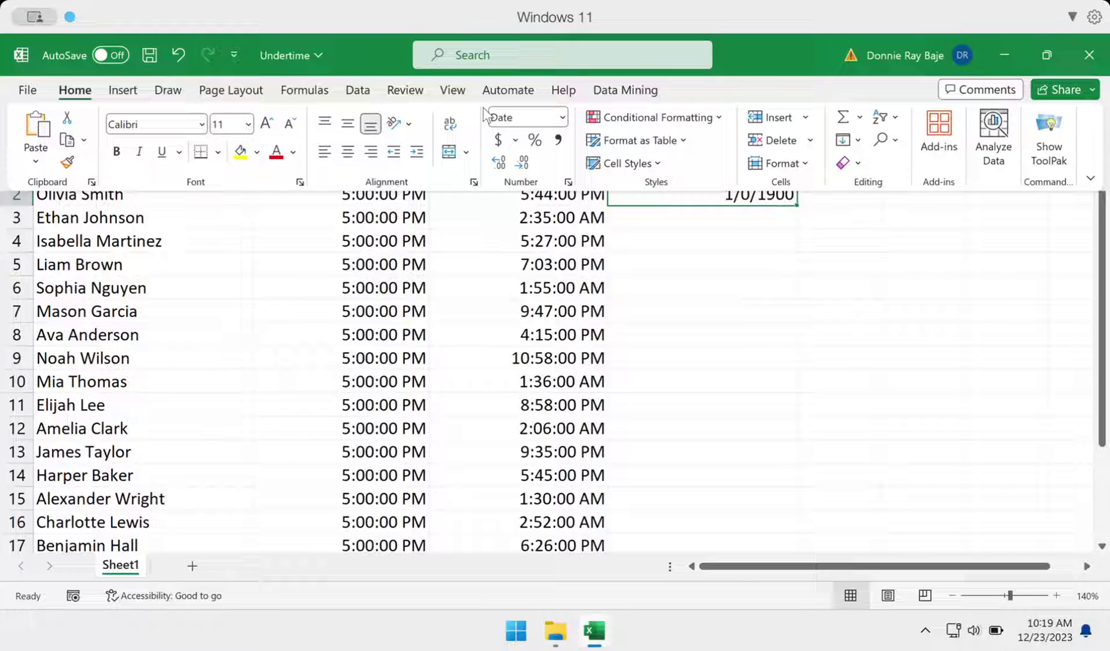
pyautogui.click(561, 119)
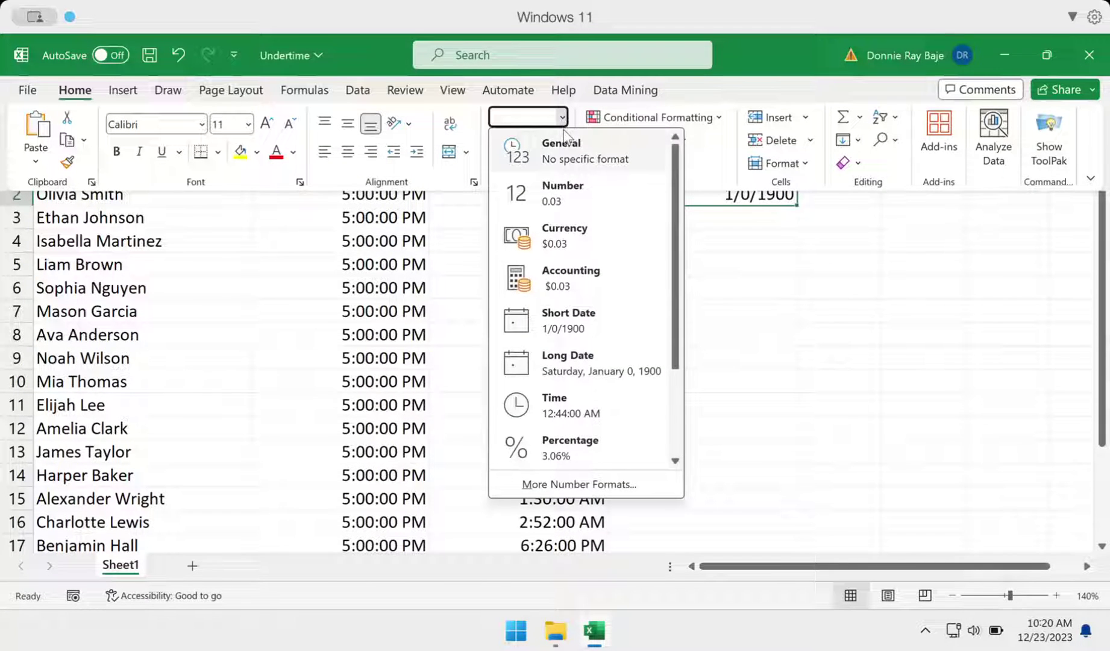
pyautogui.click(560, 149)
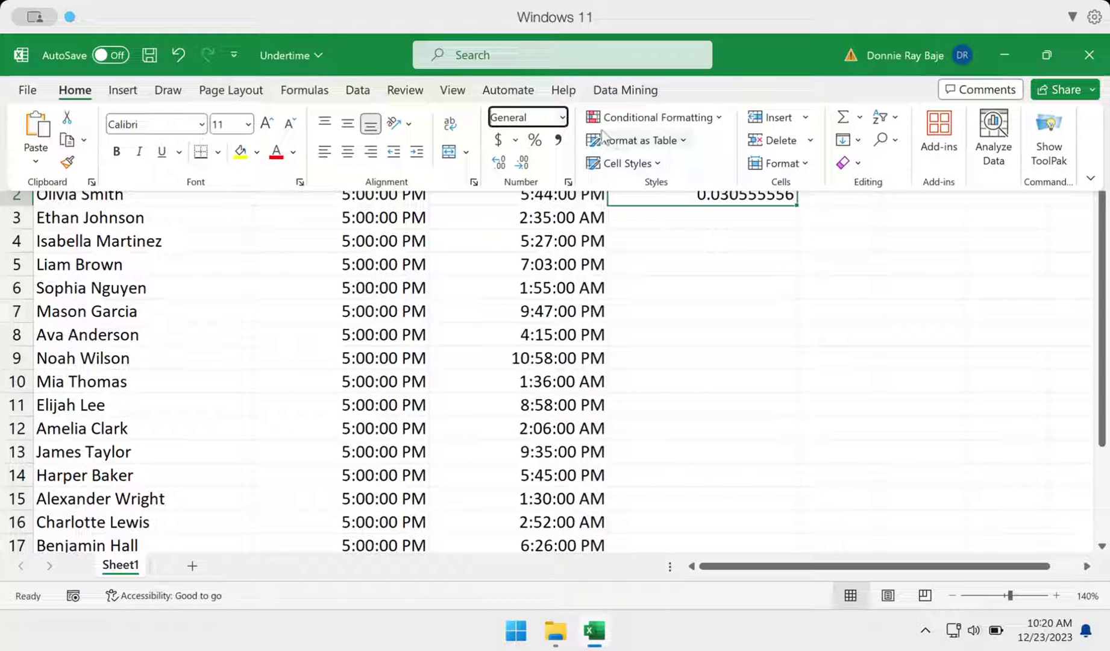
pyautogui.click(561, 118)
pyautogui.click(572, 193)
pyautogui.hotkey('ctrl', 'F1')
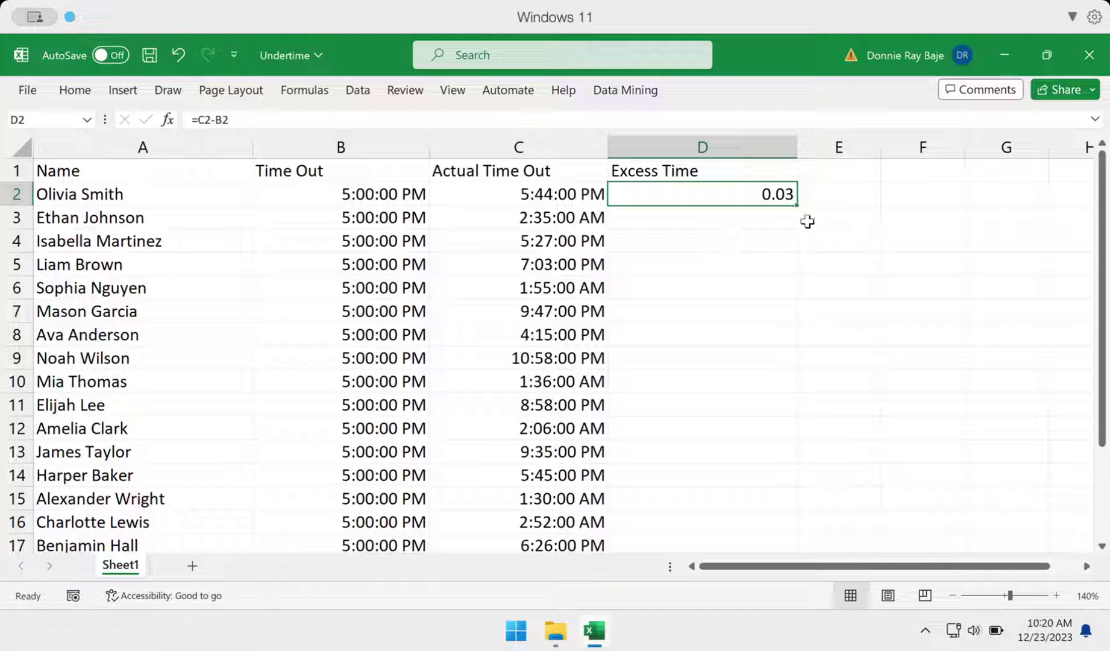
pyautogui.click(716, 343)
pyautogui.write('=')
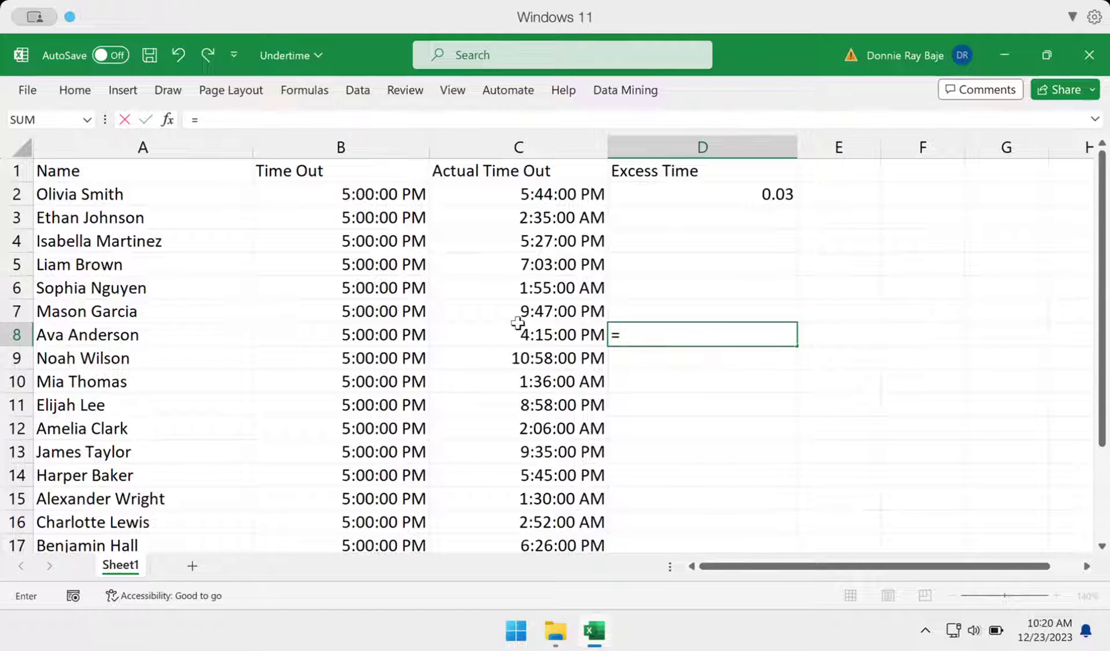
pyautogui.click(510, 336)
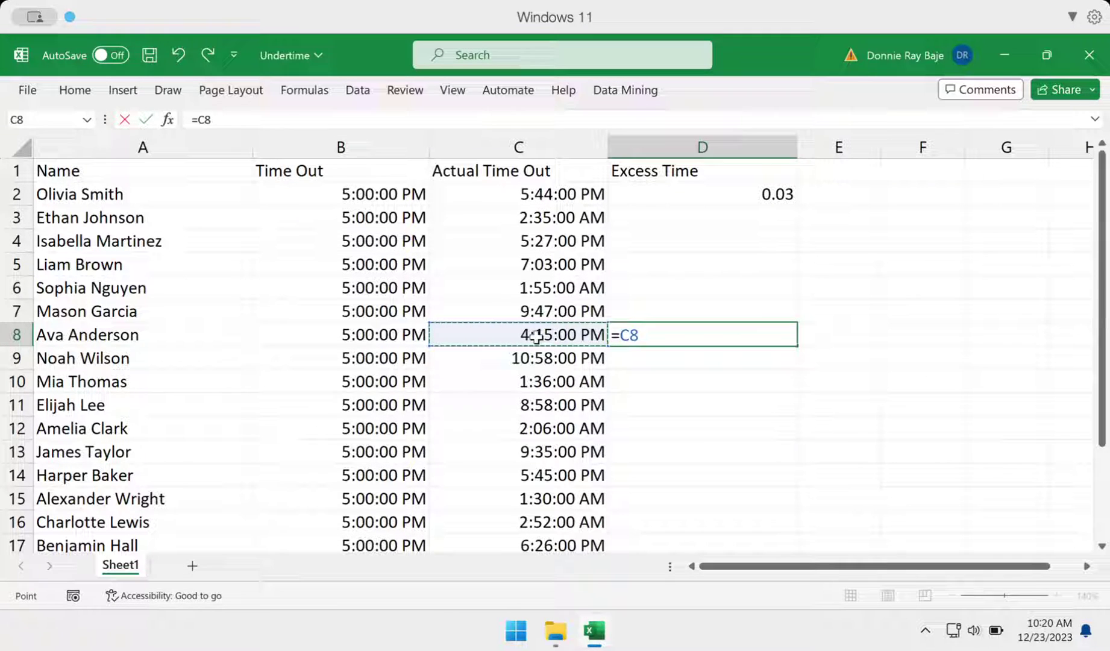
pyautogui.write('-')
pyautogui.click(405, 335)
pyautogui.press('Return')
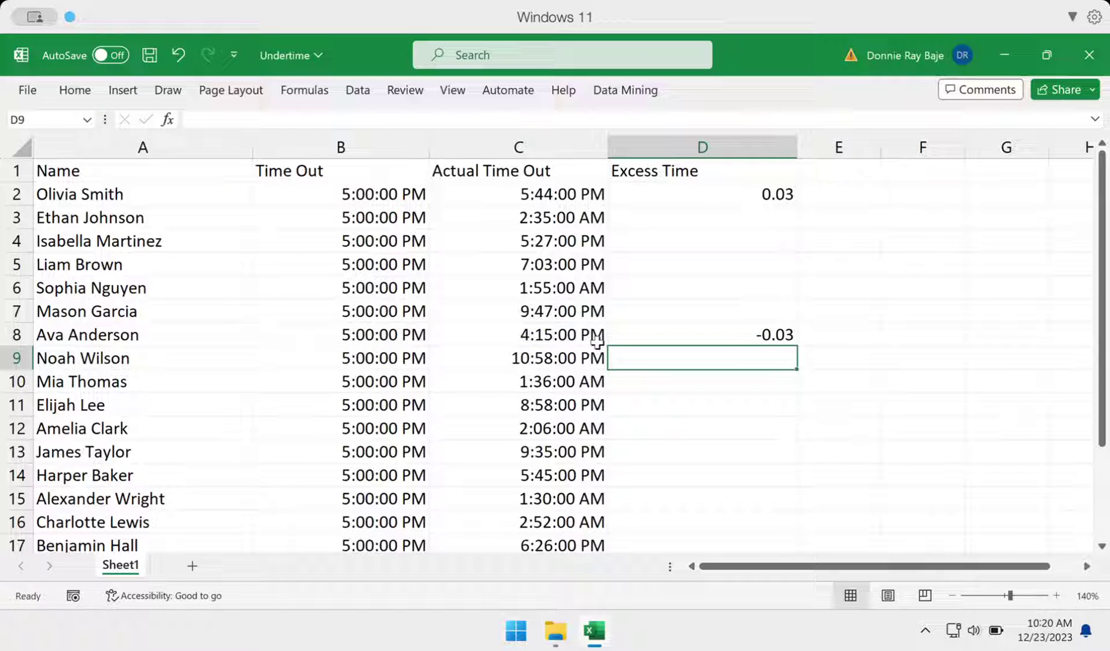
pyautogui.click(640, 334)
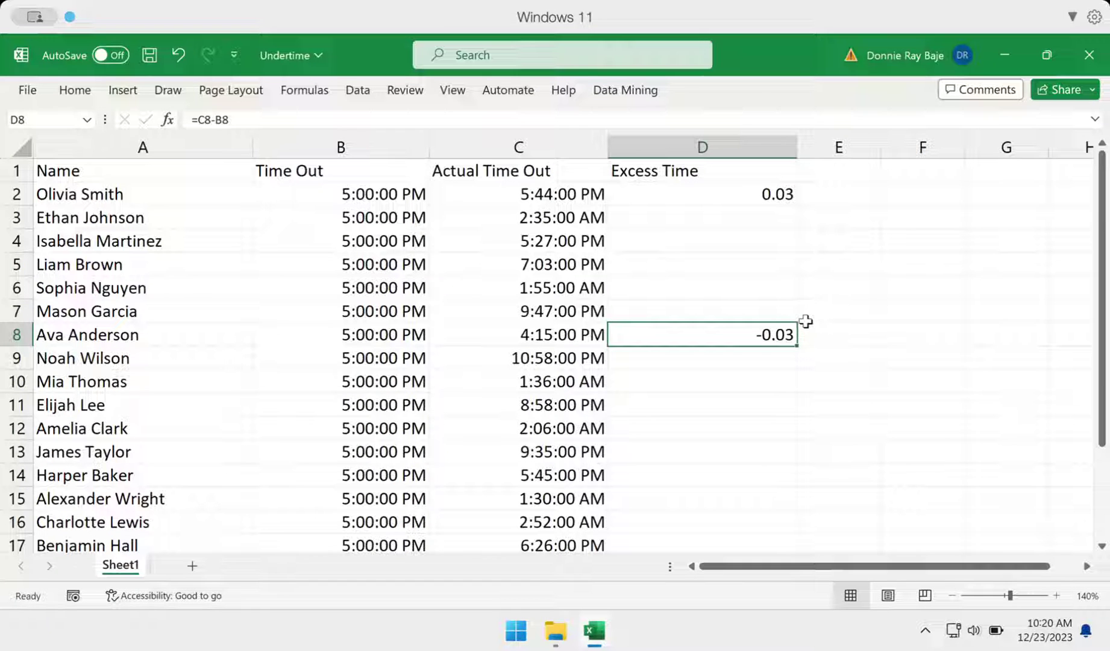
pyautogui.hotkey('ctrl', 'z')
pyautogui.click(794, 249)
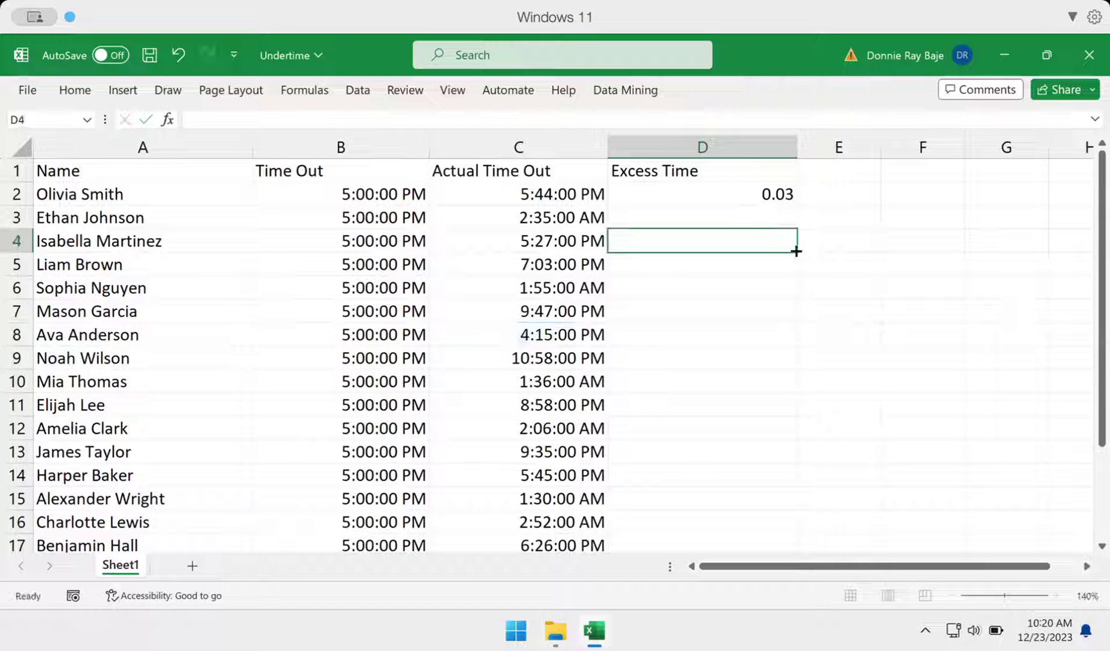
pyautogui.click(766, 194)
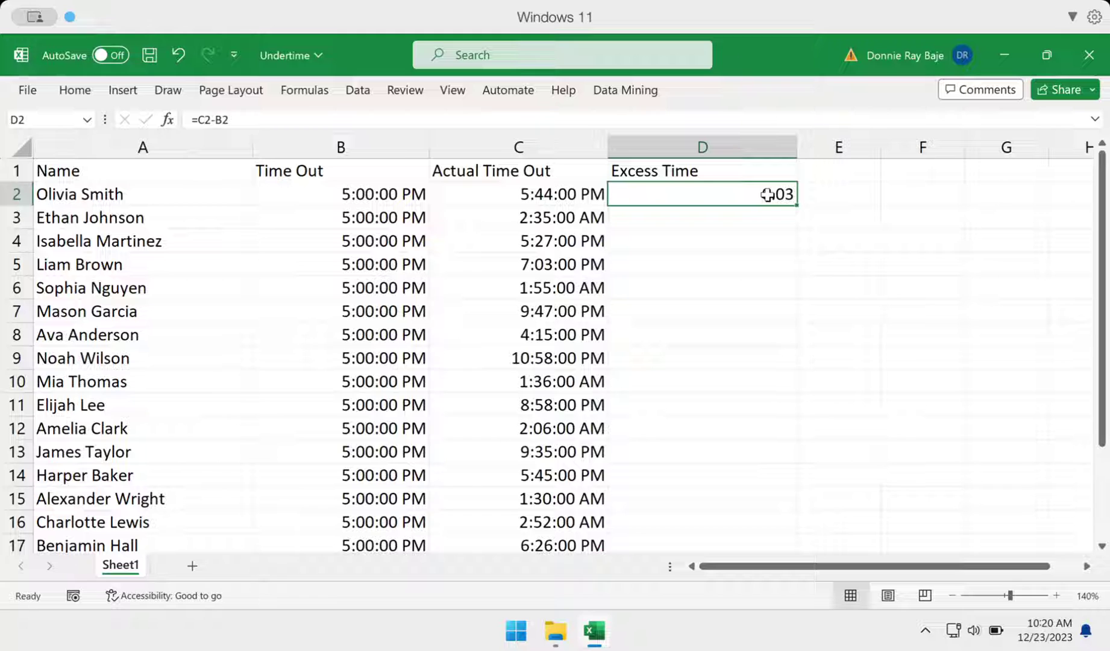
# Rewrite D2's formula as =HOUR(C2-B2), which now shows 0.00.
pyautogui.doubleClick(765, 194)
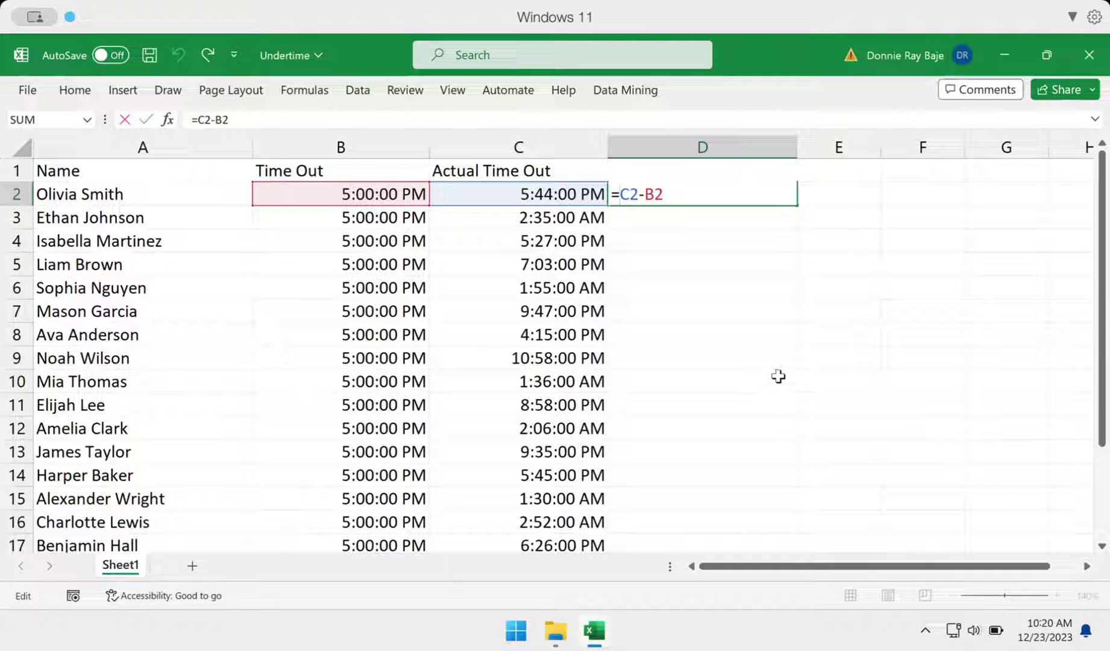
pyautogui.press('Return')
pyautogui.click(756, 187)
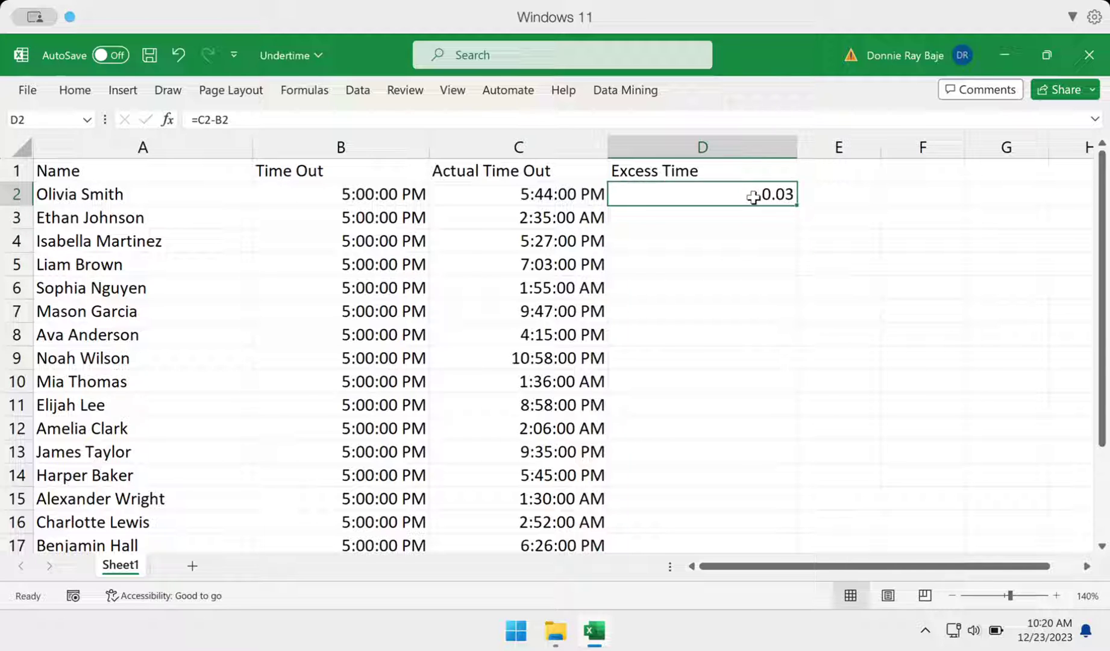
pyautogui.doubleClick(753, 197)
pyautogui.click(621, 193)
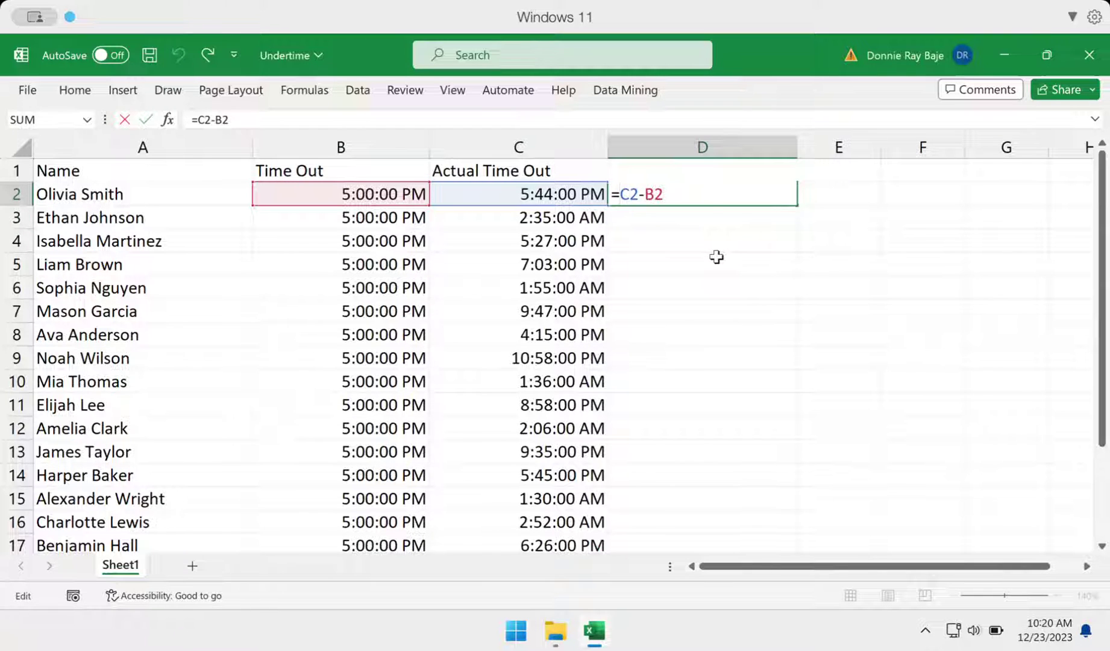
pyautogui.write('HOUR(C2-B2')
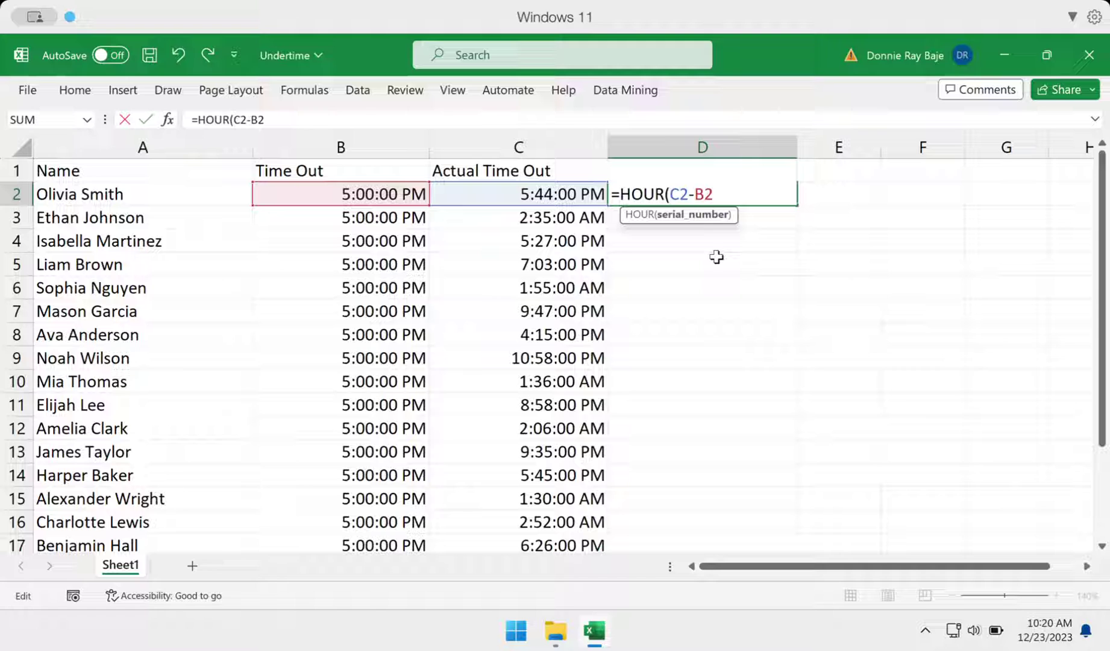
pyautogui.write(')')
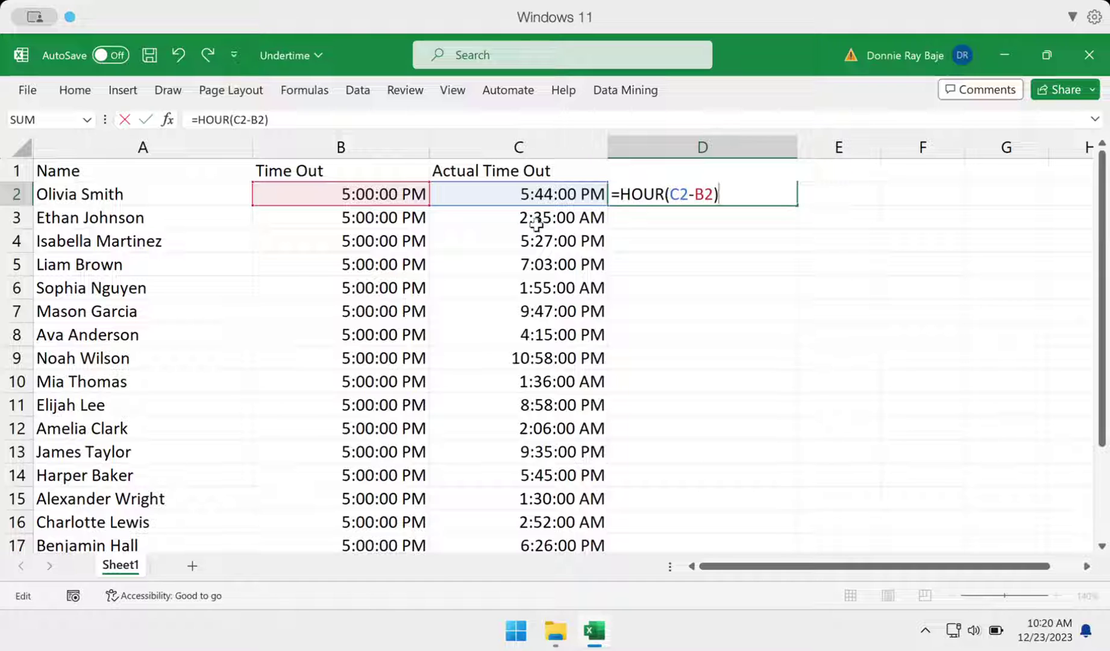
pyautogui.press('Return')
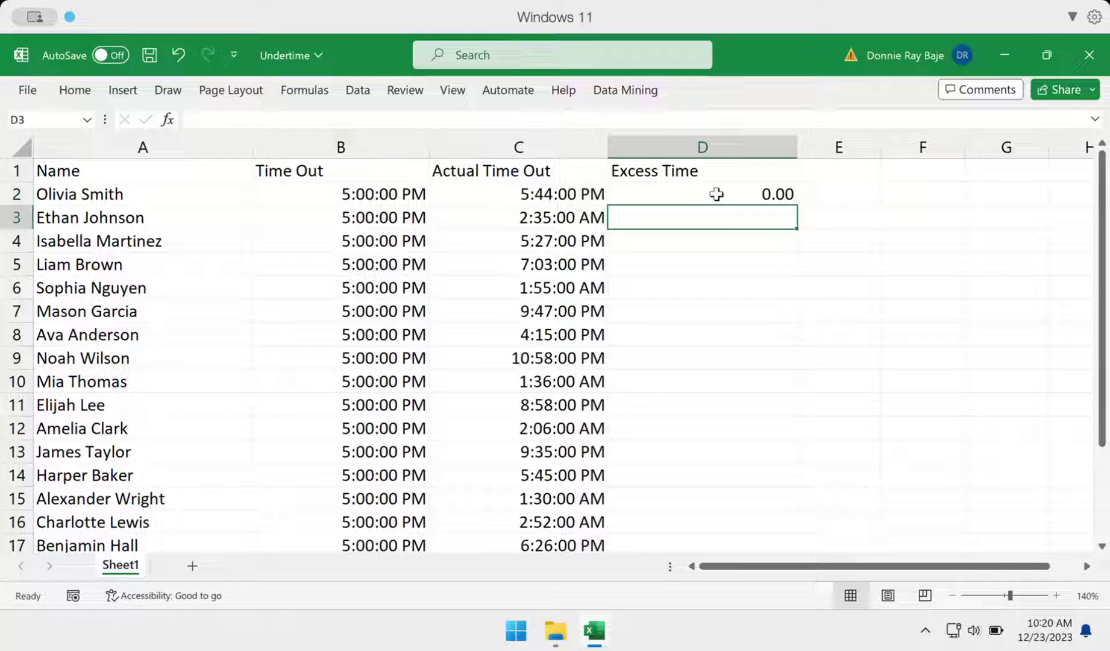
# Fill D2's HOUR formula down through D6.
pyautogui.click(716, 193)
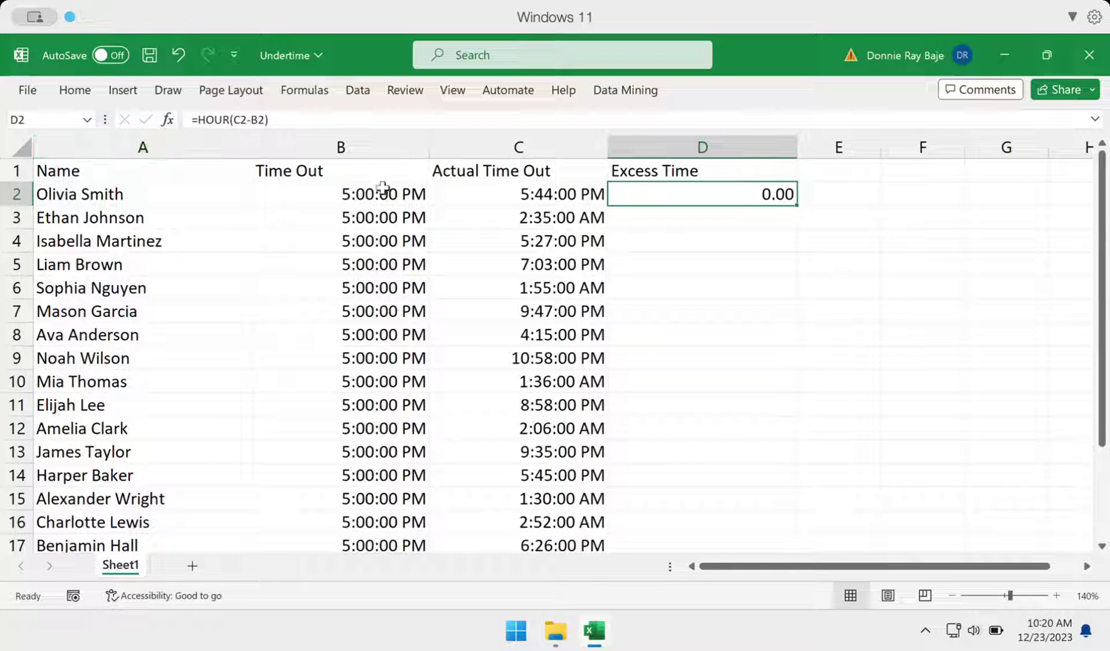
pyautogui.moveTo(333, 193); pyautogui.dragTo(599, 193)
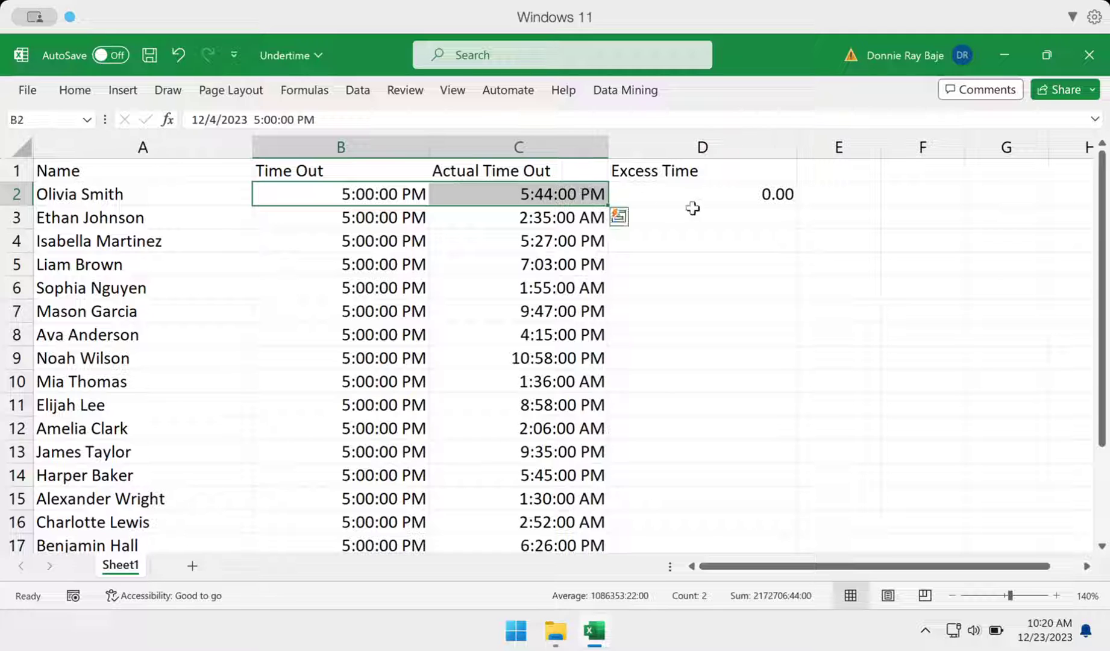
pyautogui.click(768, 197)
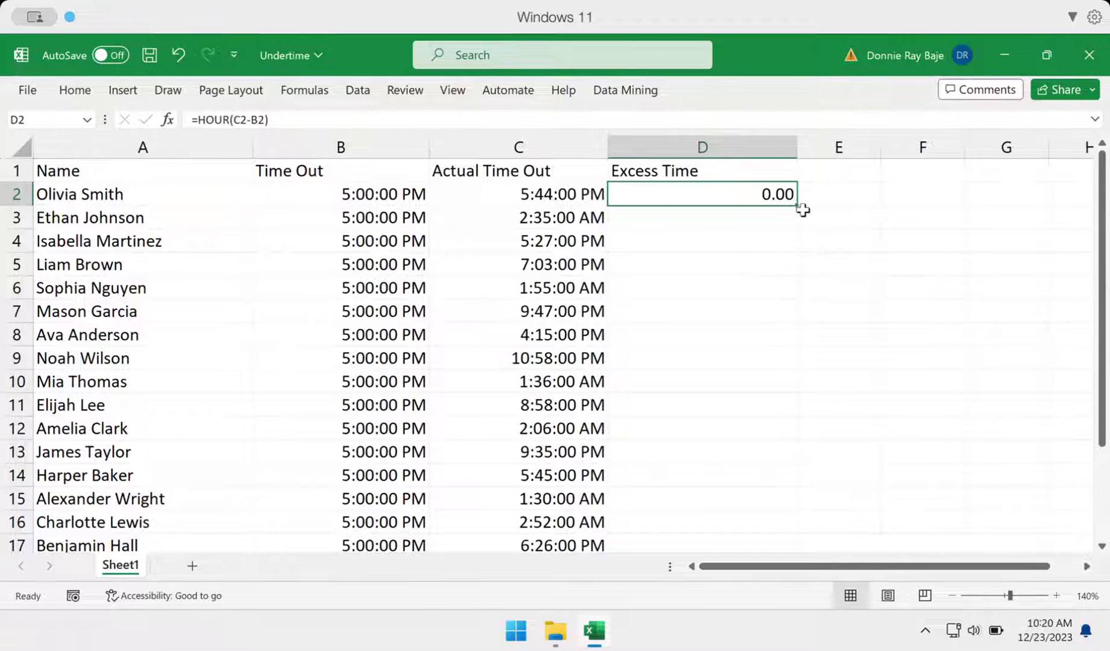
pyautogui.moveTo(798, 207); pyautogui.dragTo(784, 298)
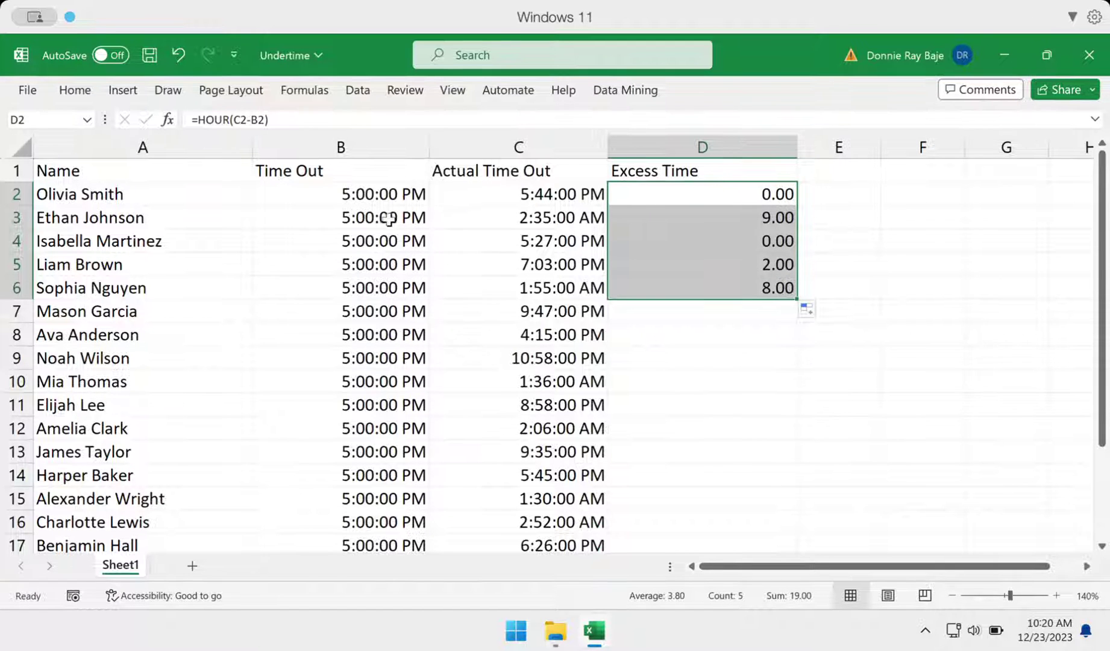
# Check the copied formulas in D3 and D5 against their B and C times.
pyautogui.click(692, 224)
pyautogui.click(509, 219)
pyautogui.click(738, 224)
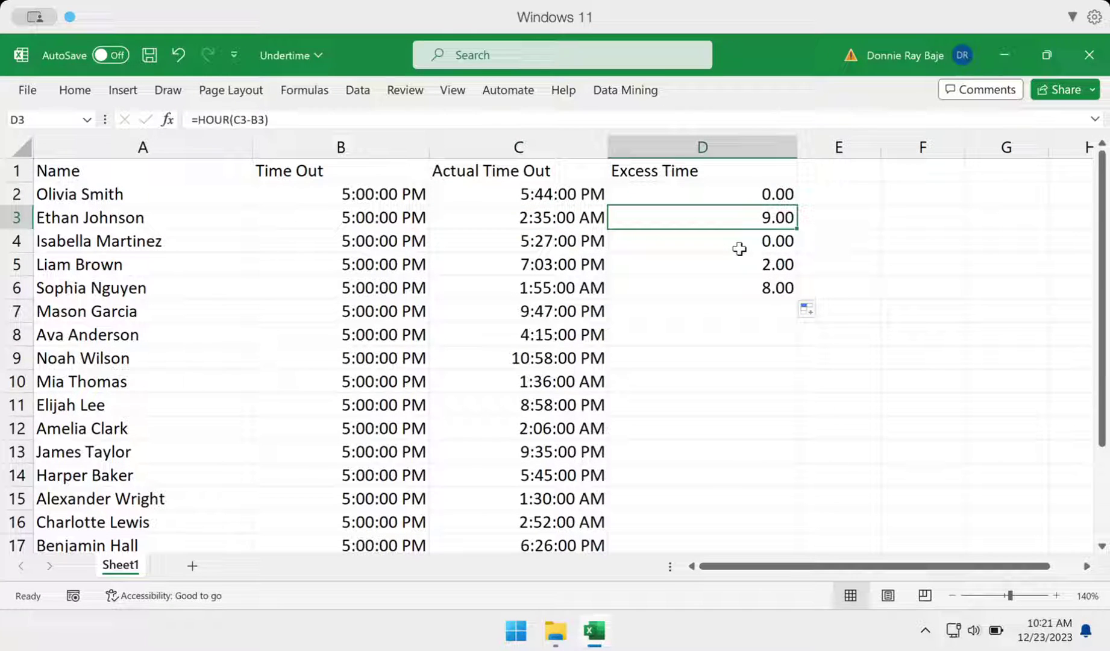
pyautogui.click(648, 265)
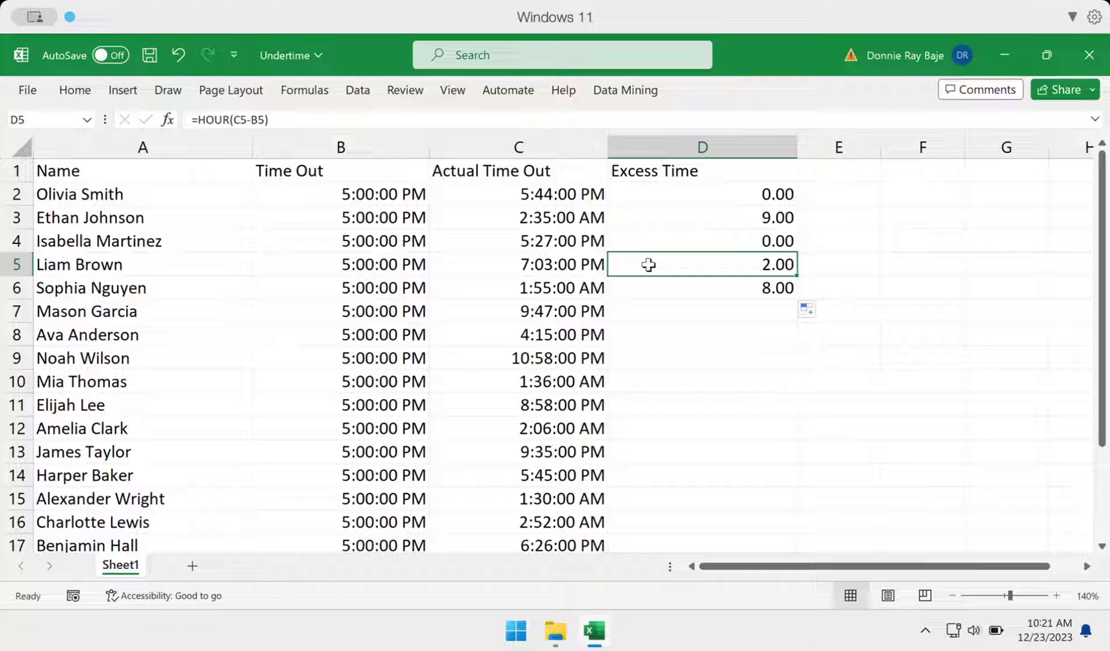
pyautogui.click(320, 263)
pyautogui.click(511, 262)
pyautogui.click(681, 266)
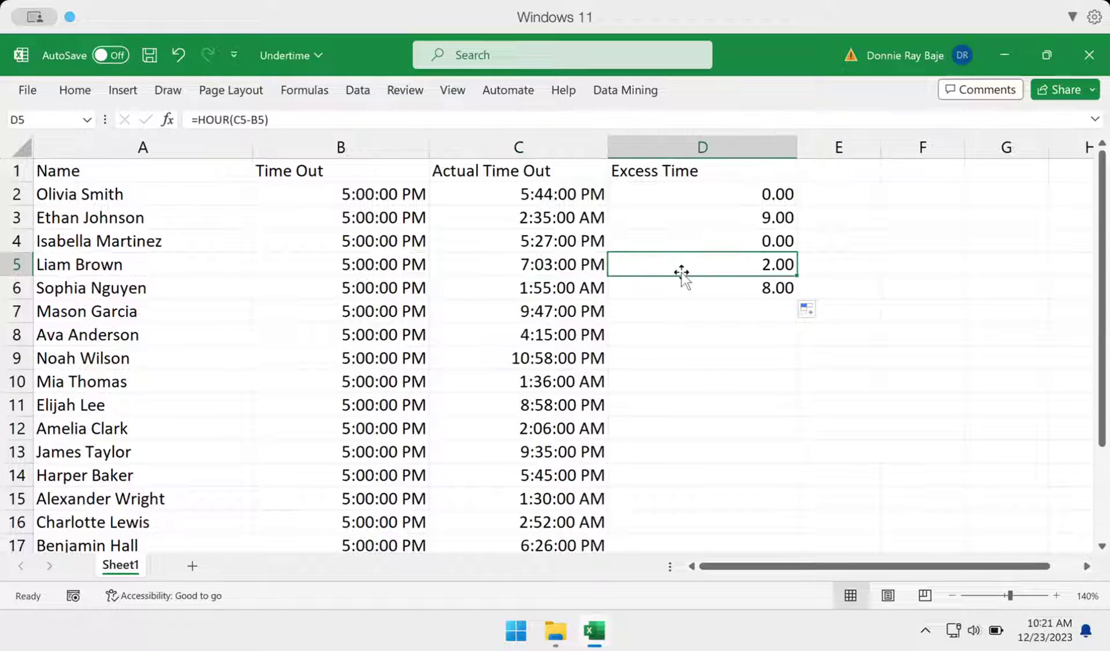
pyautogui.click(720, 197)
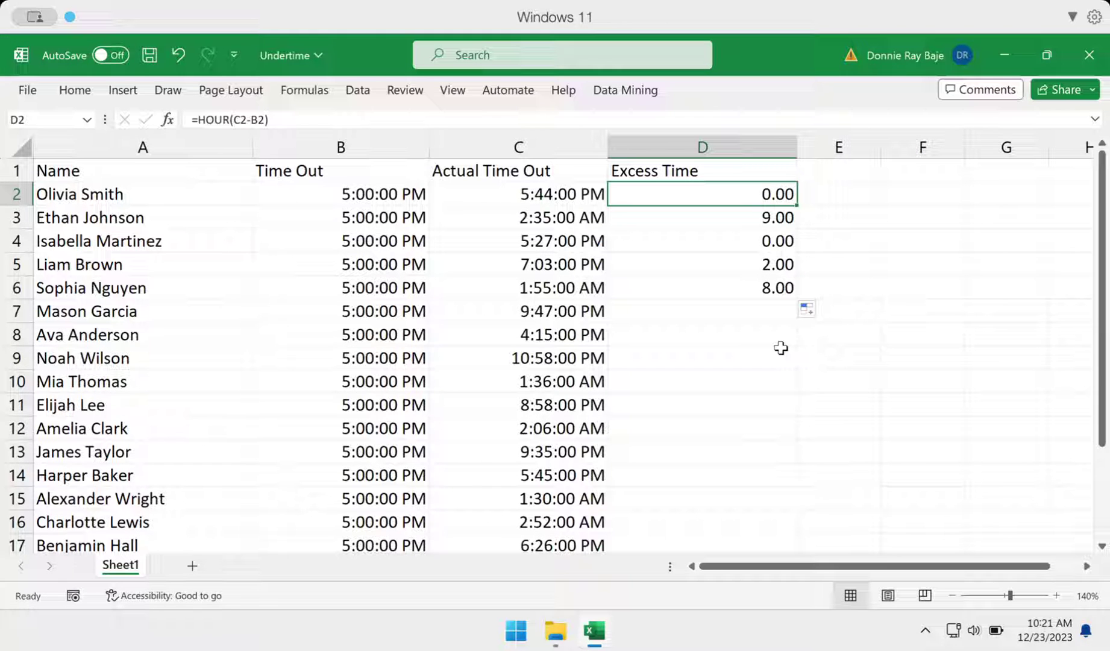
# Change D2's formula to =HOUR(C2-B2)+(MINUTE(C2-B2)/60) to add minutes as hour fractions.
pyautogui.click(507, 121)
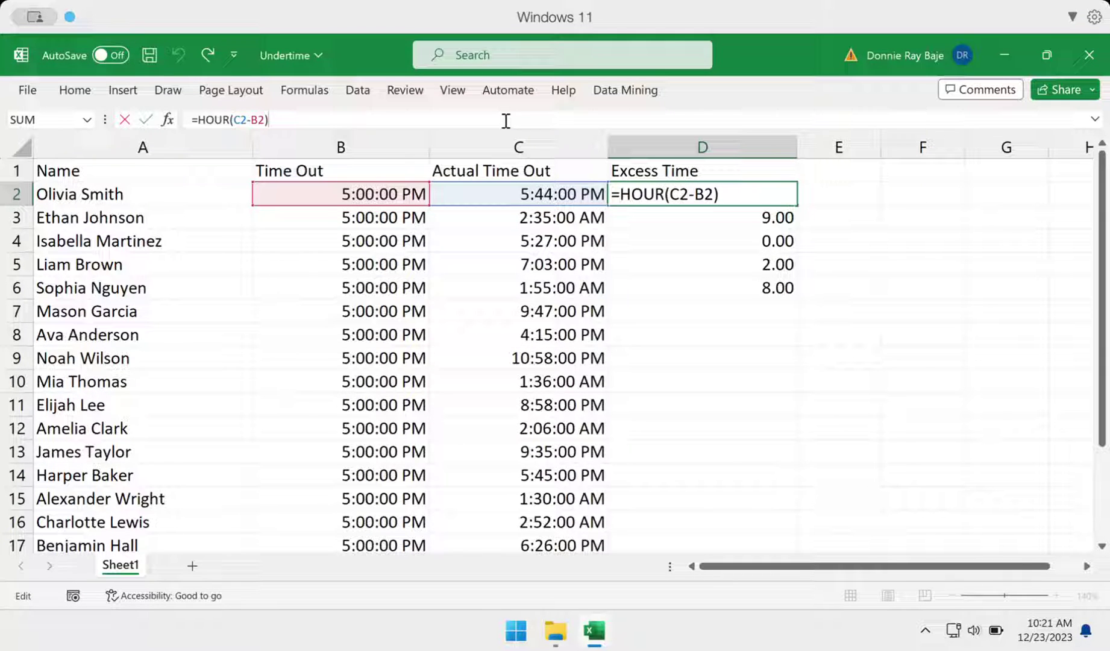
pyautogui.write('+MINUTE')
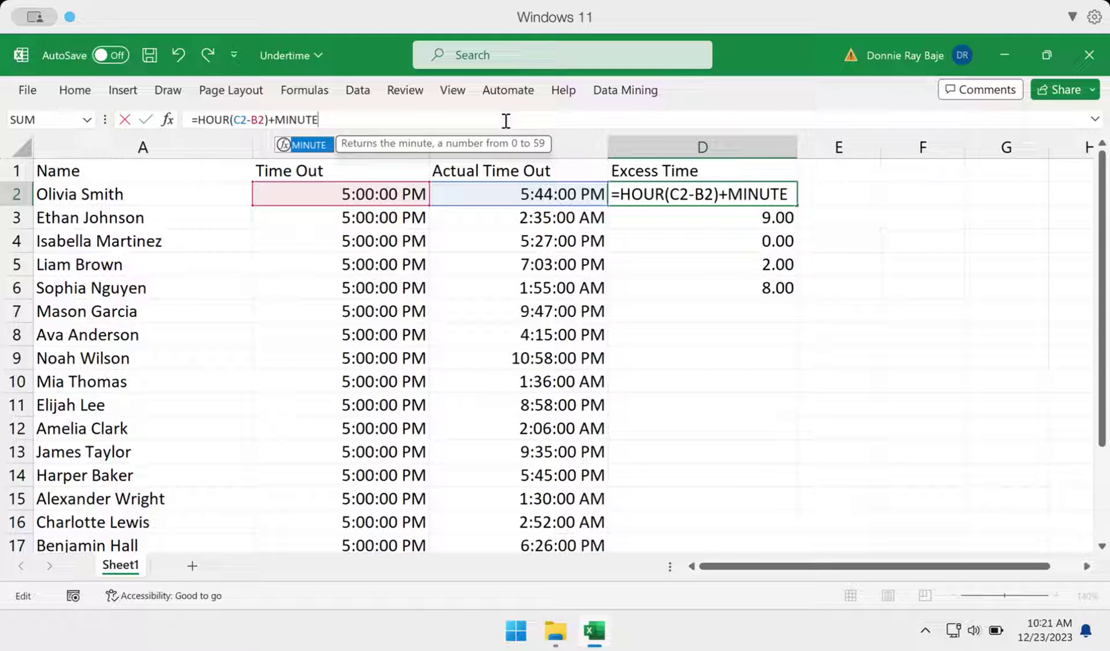
pyautogui.write('(C2-')
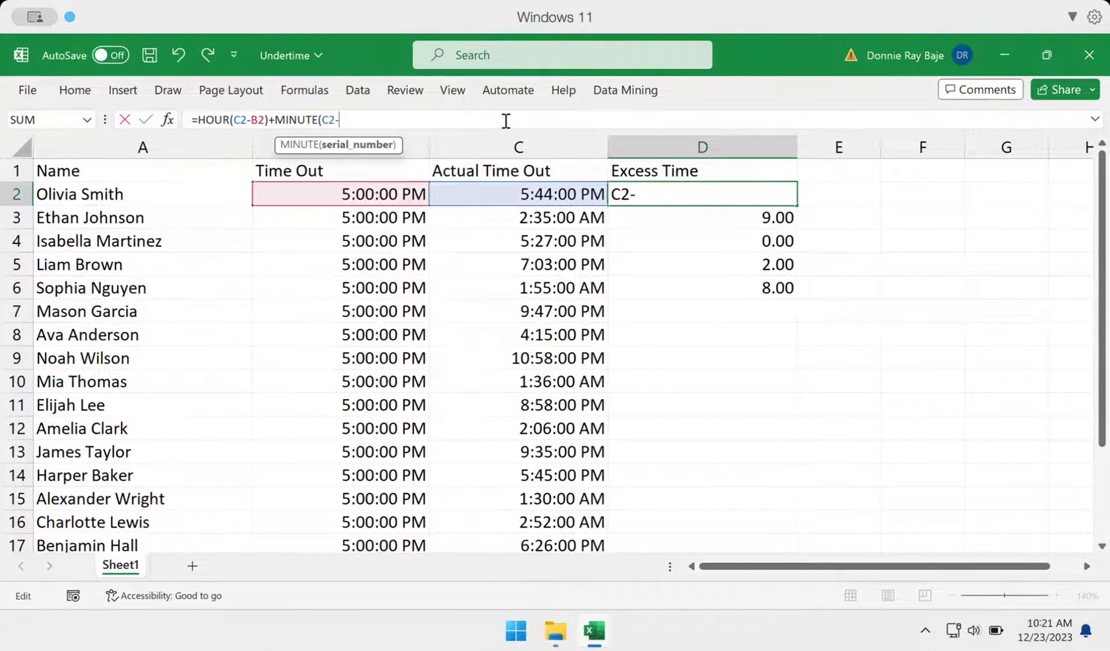
pyautogui.write('b2)')
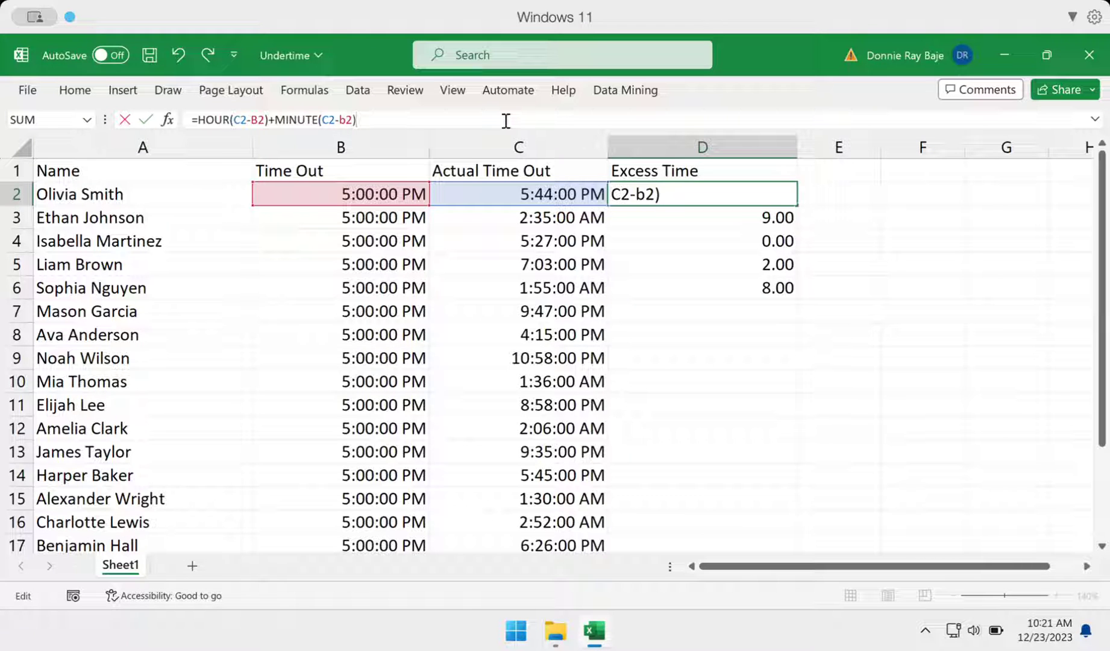
pyautogui.write('/600')
pyautogui.press('BackSpace')
pyautogui.write(')')
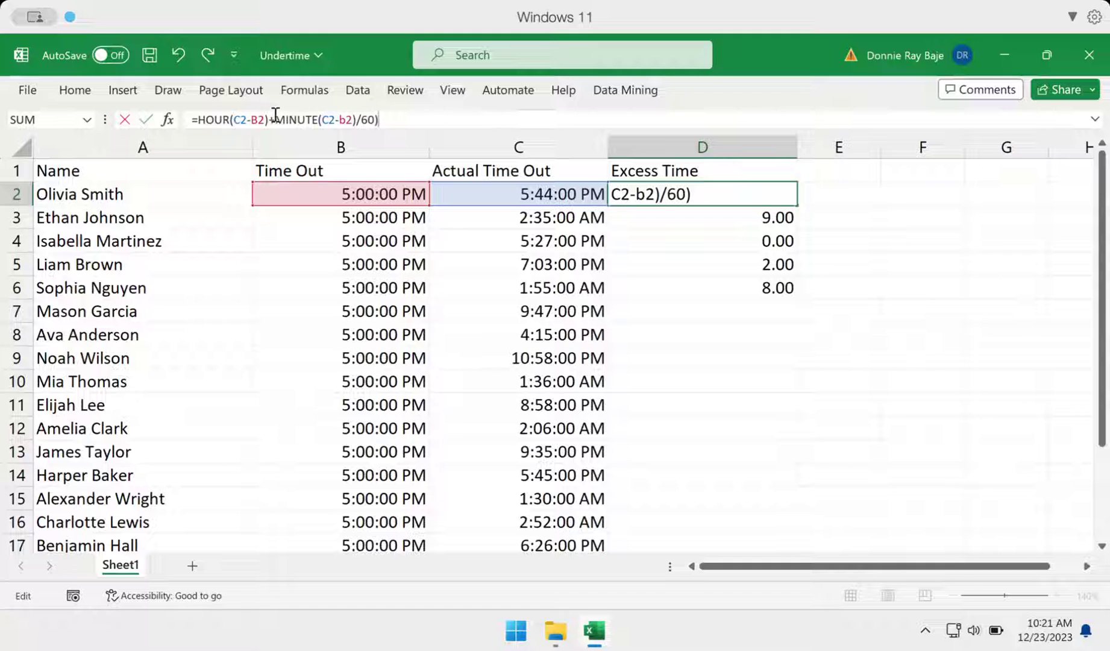
pyautogui.click(276, 119)
pyautogui.write('(')
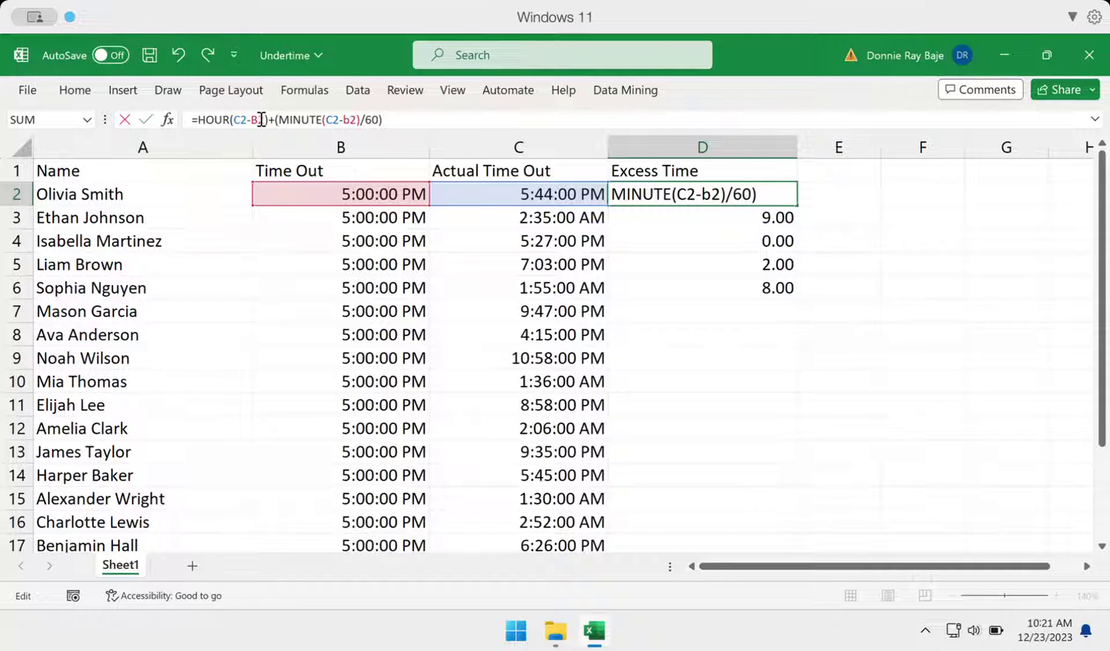
pyautogui.moveTo(272, 119); pyautogui.dragTo(450, 120)
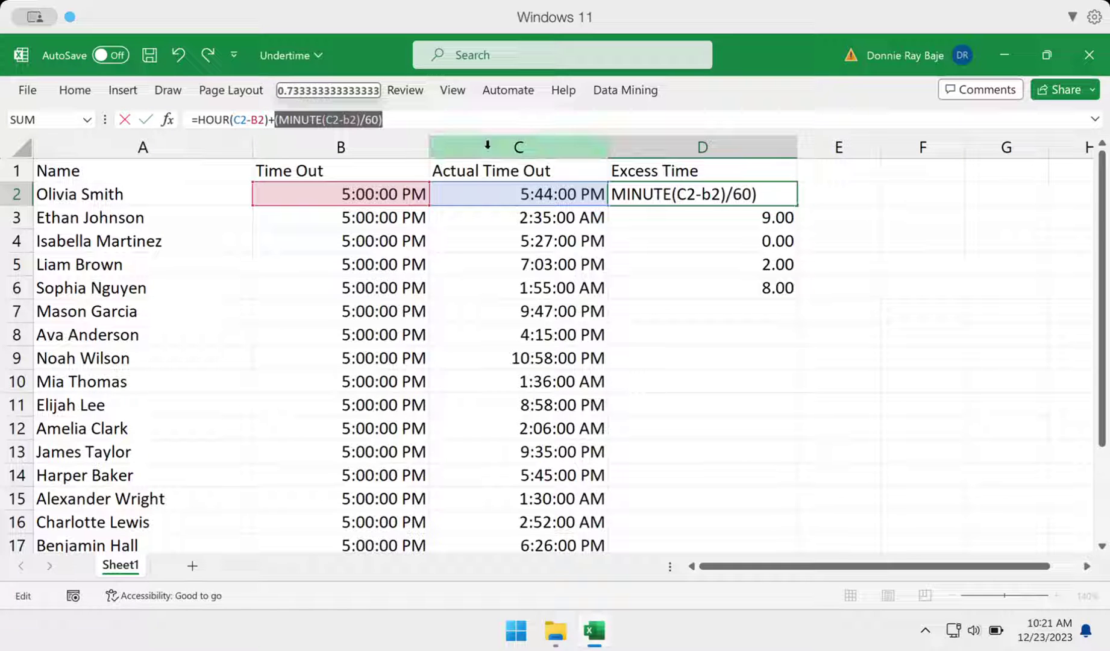
pyautogui.click(429, 121)
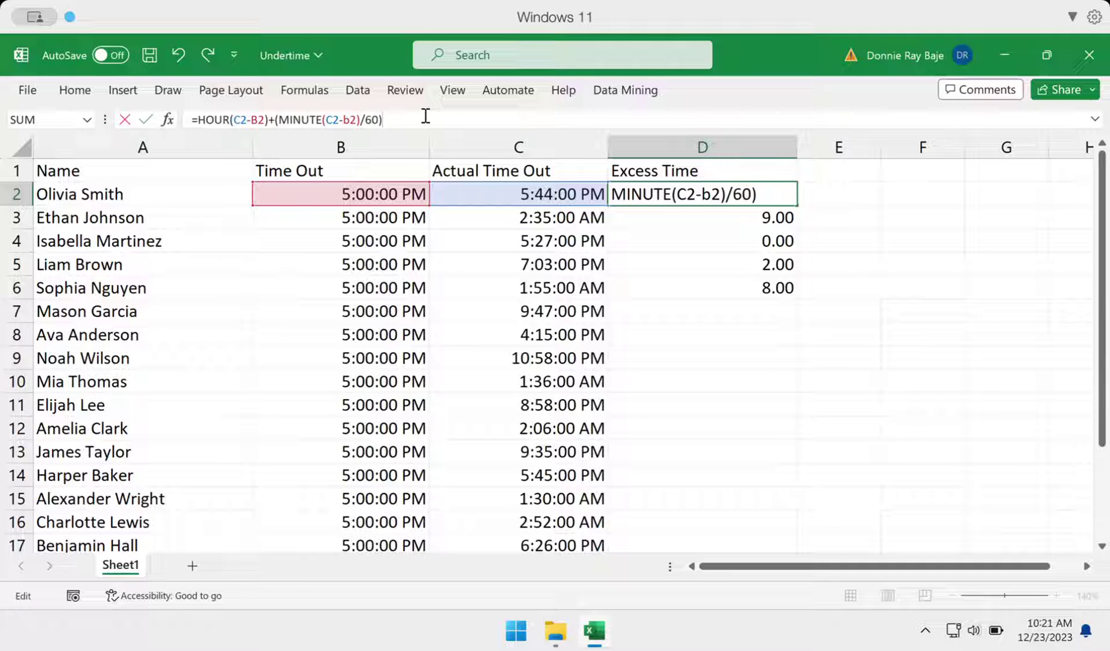
pyautogui.press('Return')
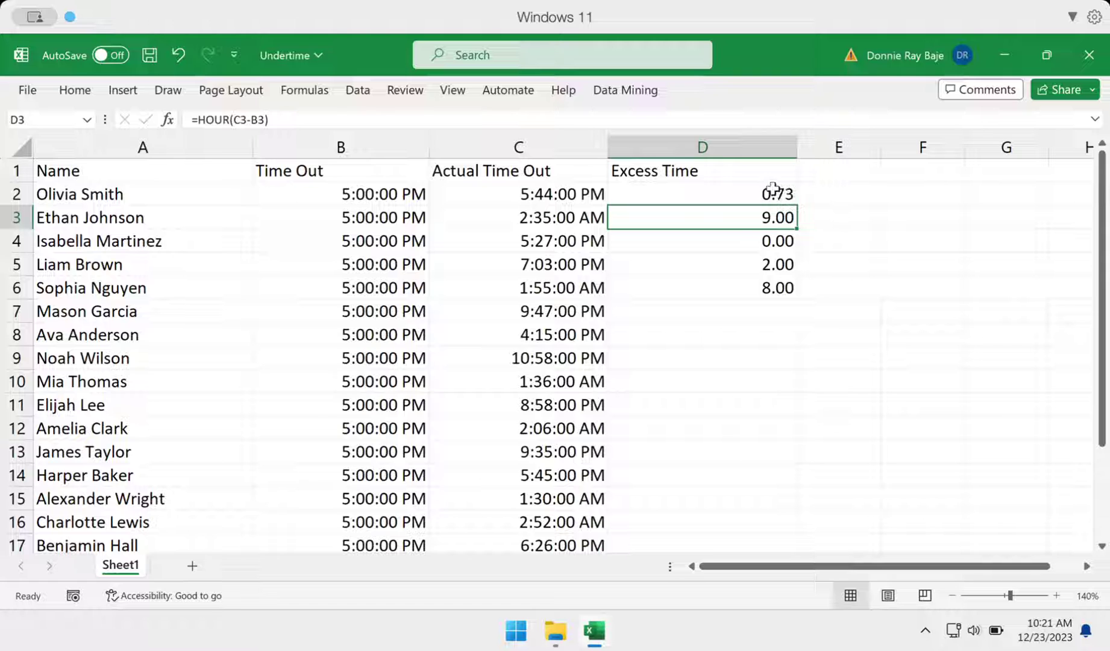
# Fill the formula down to D6 (0.73, 9.58, 0.45, 2.05, 8.92) and narrow column D.
pyautogui.click(774, 192)
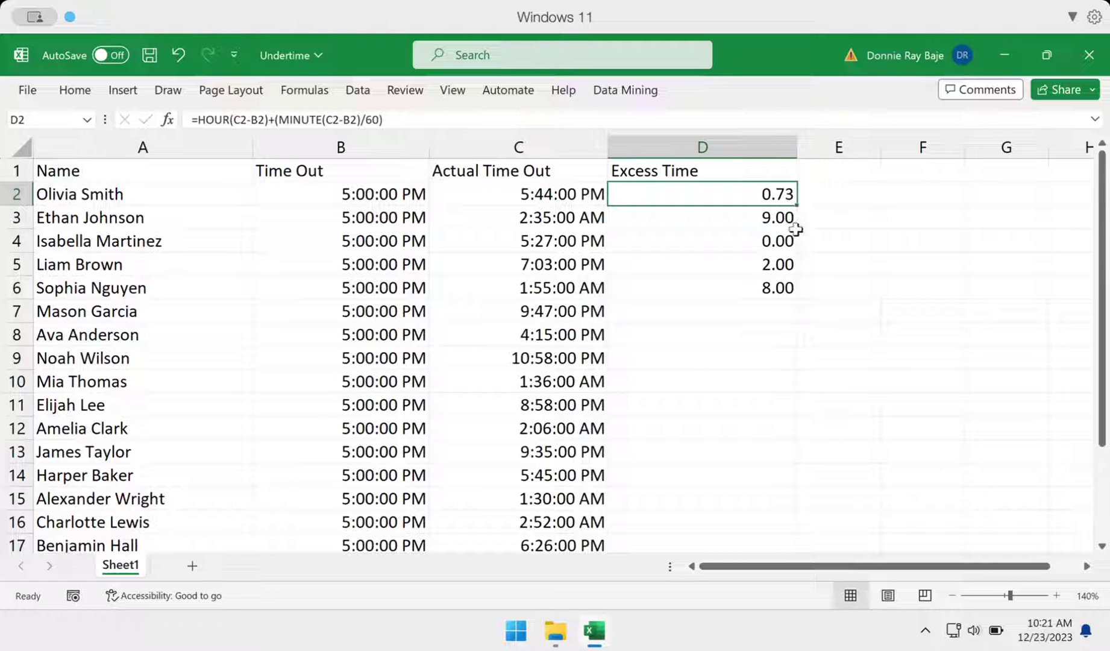
pyautogui.moveTo(800, 203); pyautogui.dragTo(779, 304)
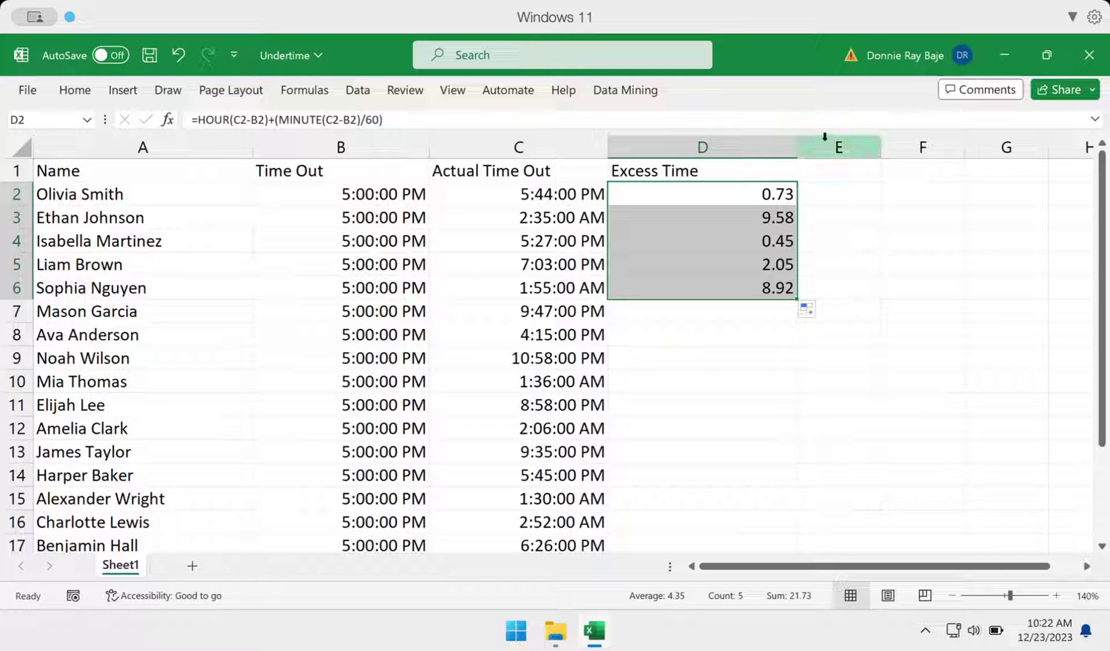
pyautogui.moveTo(798, 146); pyautogui.dragTo(729, 146)
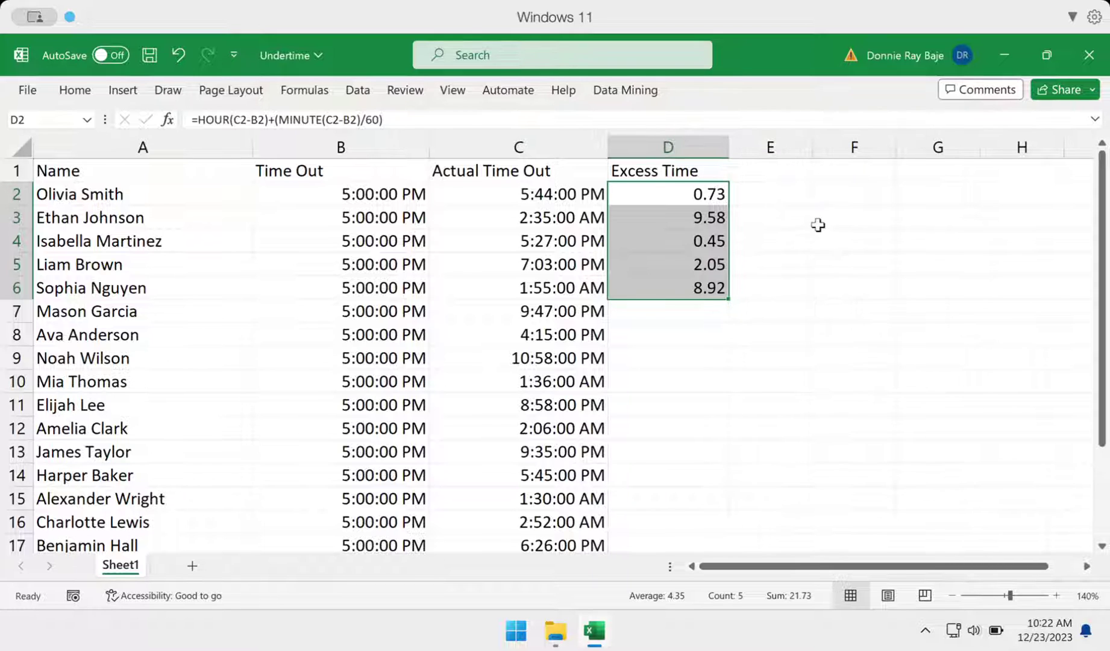
pyautogui.click(795, 187)
pyautogui.write('=')
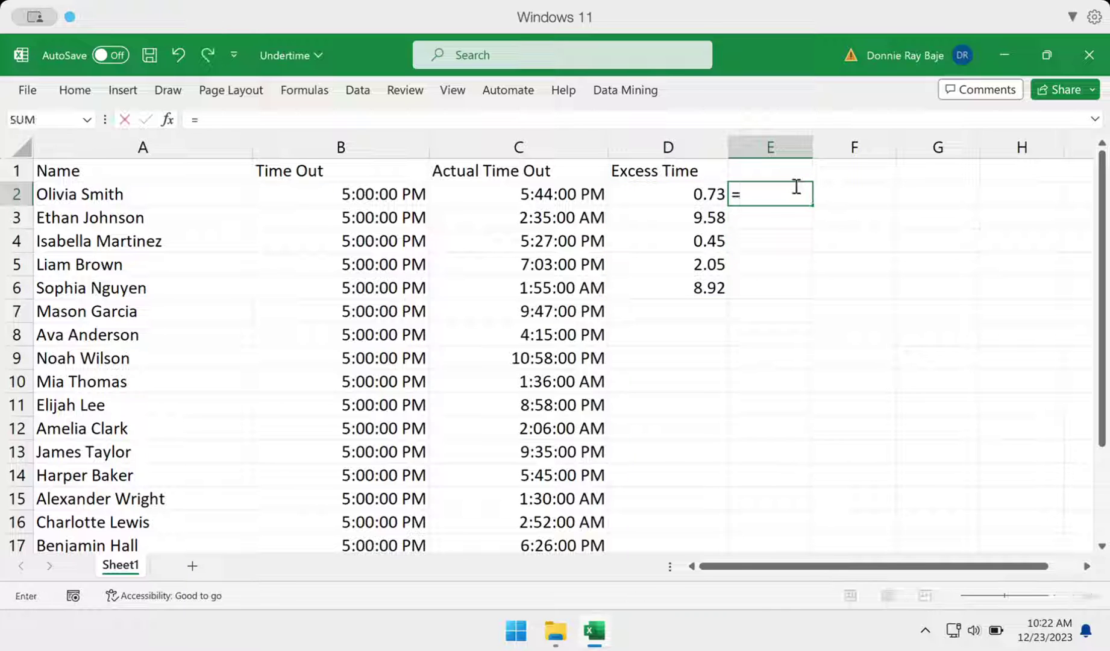
pyautogui.write('MINUTE')
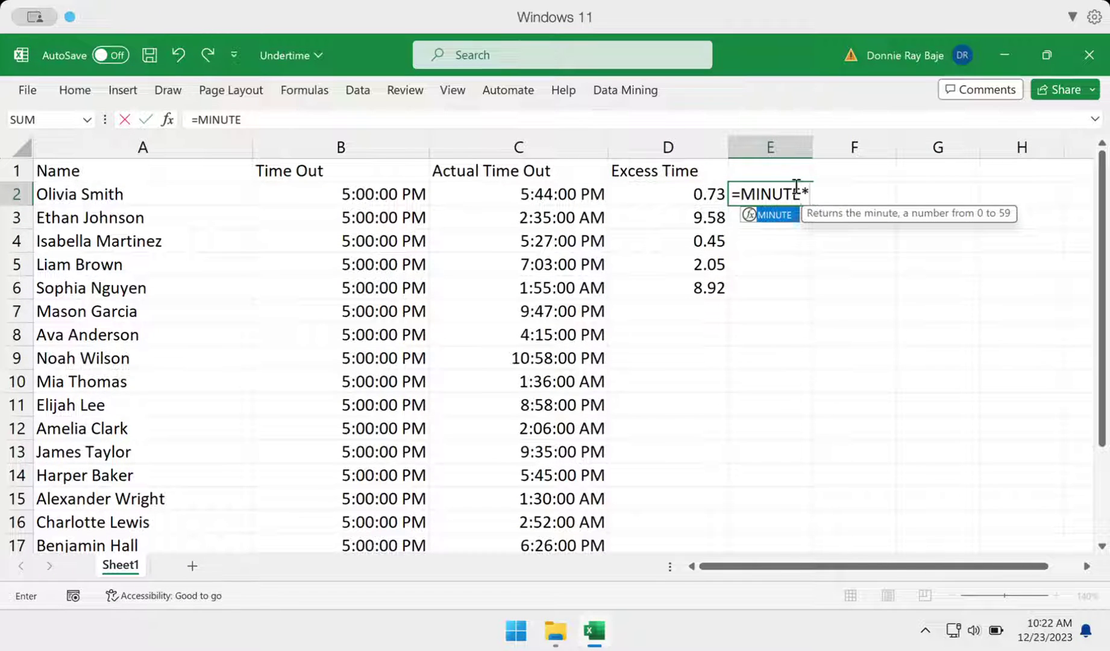
pyautogui.write('(')
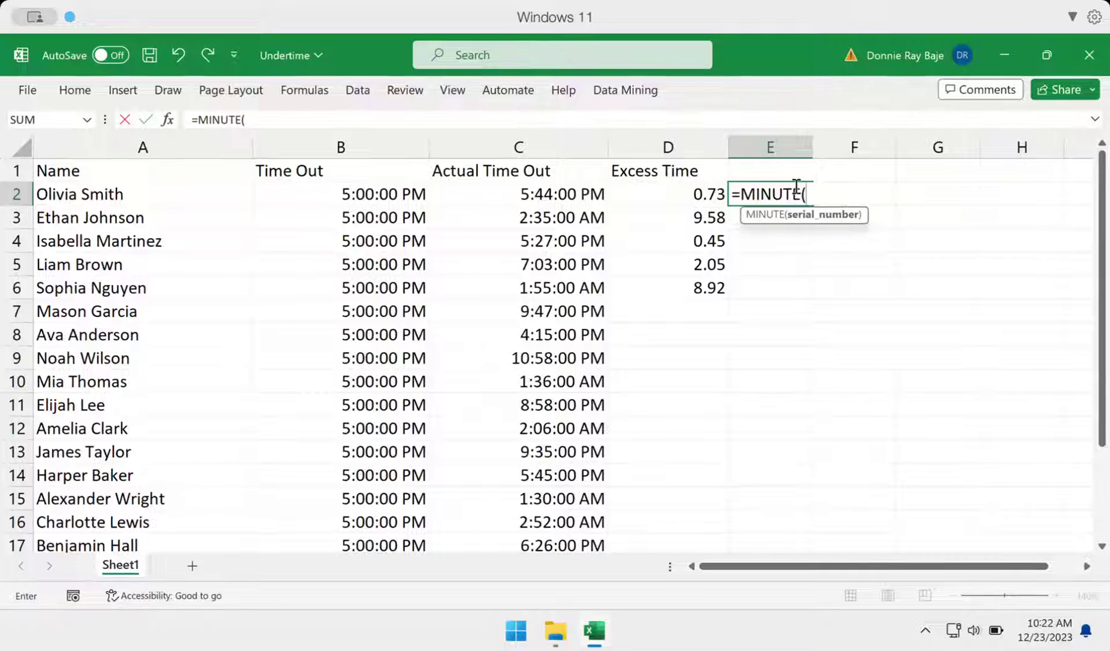
pyautogui.click(538, 193)
pyautogui.write('-')
pyautogui.click(400, 195)
pyautogui.write(')')
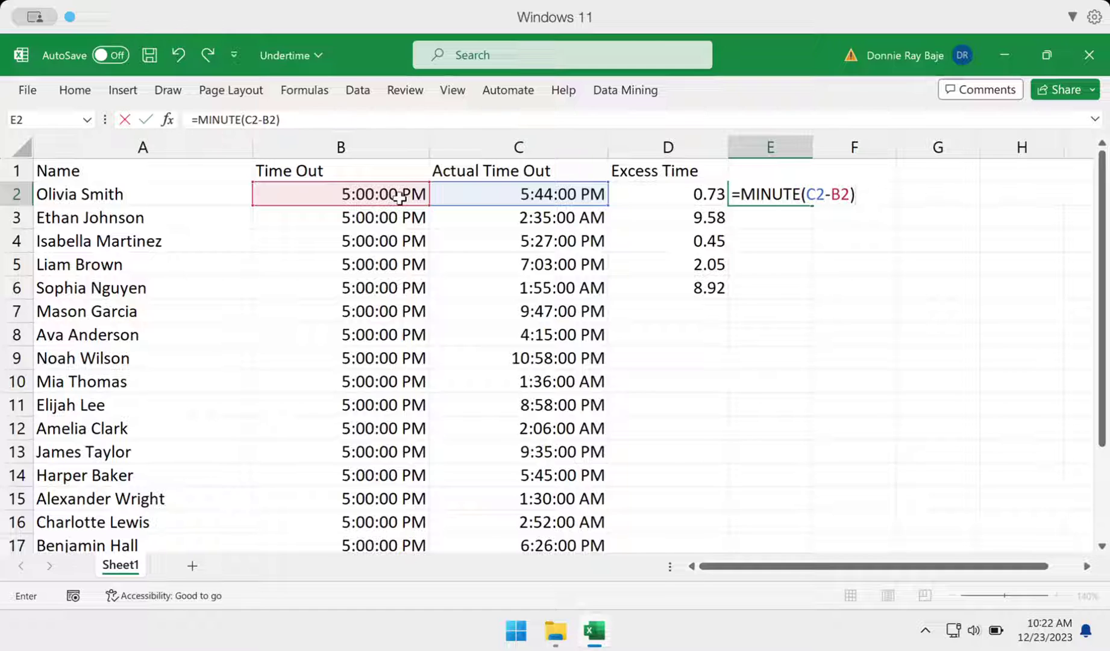
pyautogui.press('Return')
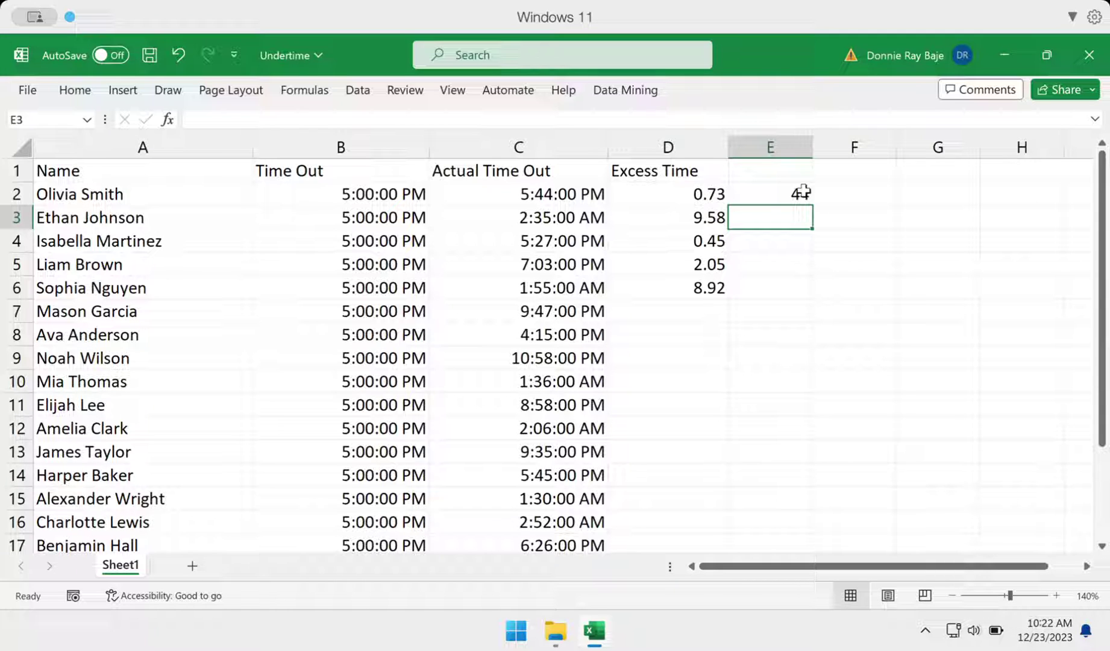
pyautogui.click(802, 193)
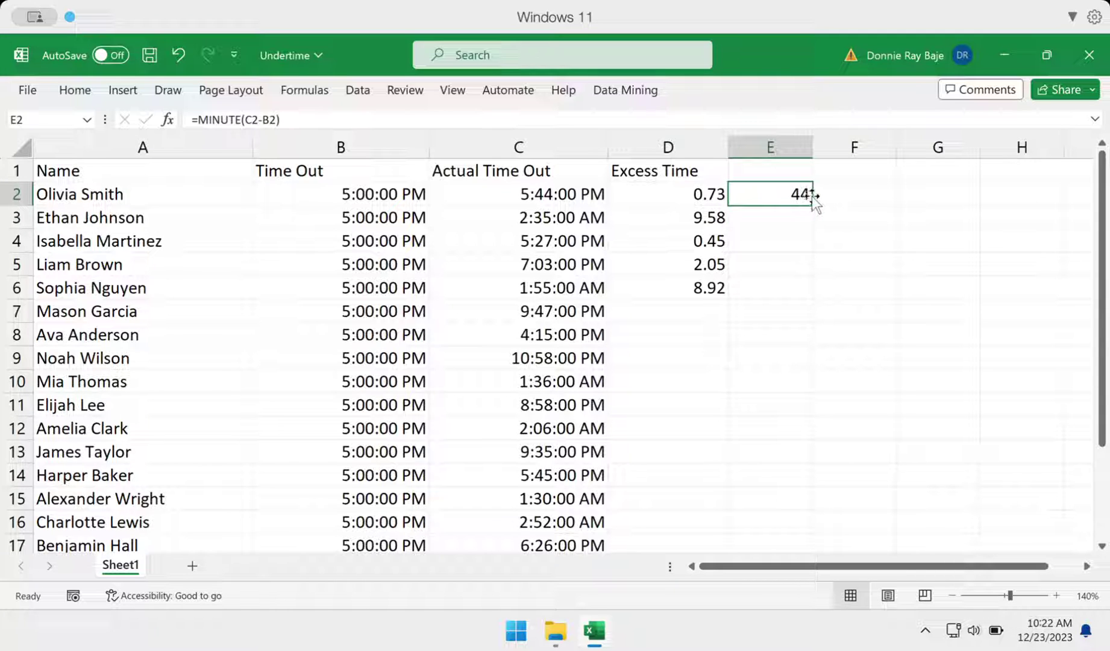
pyautogui.press('BackSpace')
pyautogui.click(763, 238)
# Fill the formula from D6 to D8, giving 4.78 in D7 and #NUM! in D8.
pyautogui.click(705, 193)
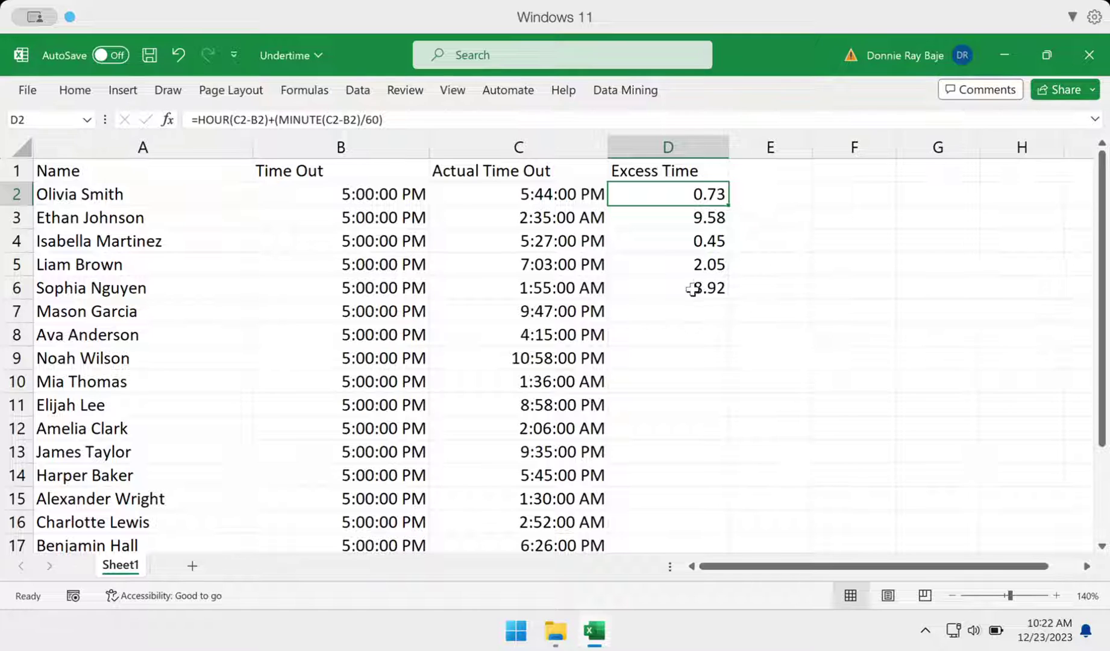
pyautogui.click(717, 288)
pyautogui.moveTo(729, 300); pyautogui.dragTo(716, 345)
pyautogui.click(3, 311)
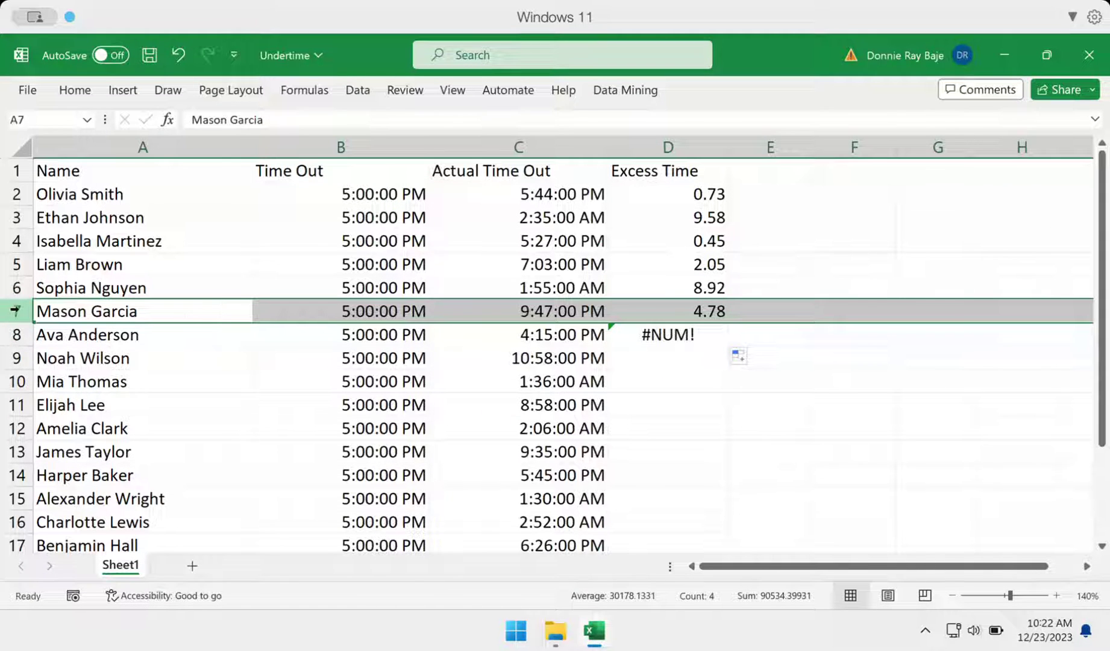
pyautogui.click(6, 334)
pyautogui.click(580, 337)
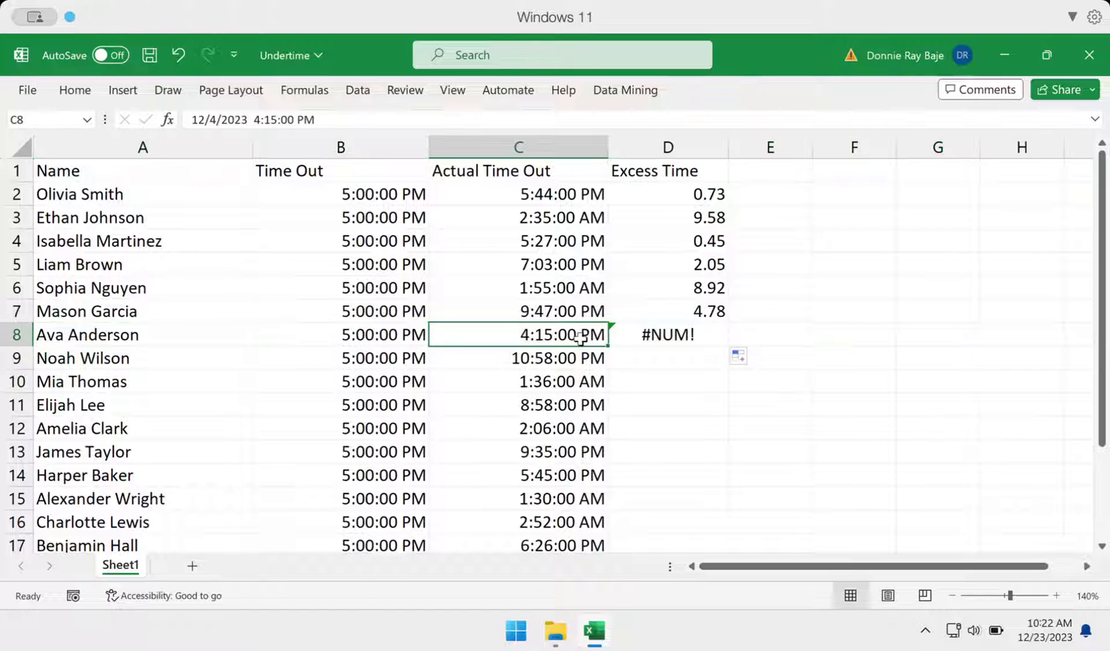
pyautogui.click(378, 335)
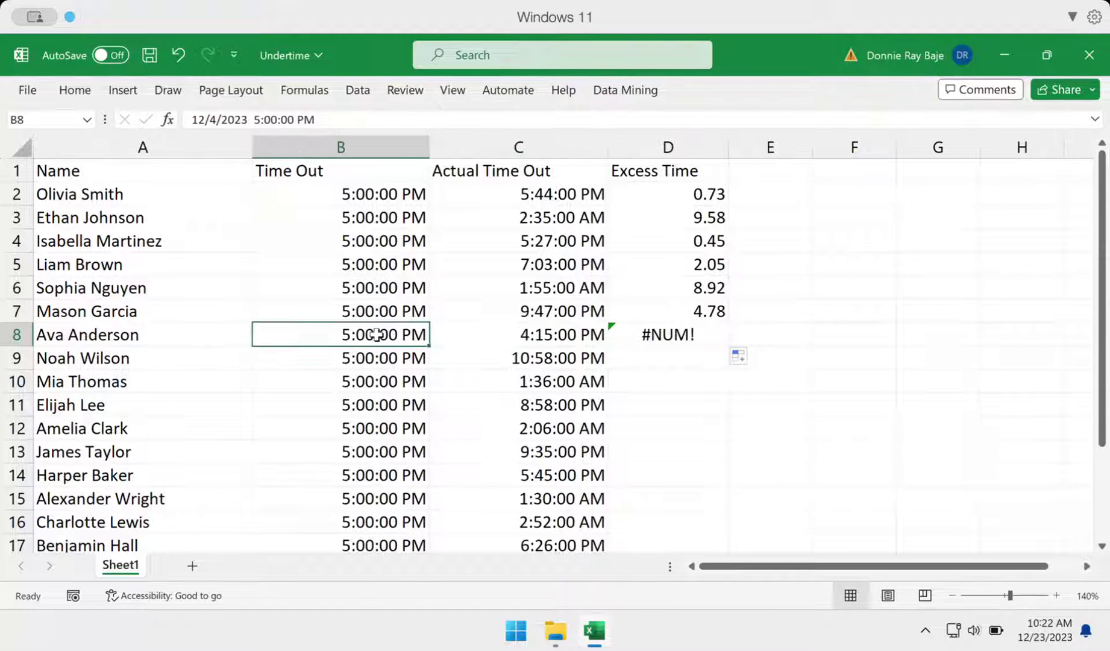
pyautogui.click(675, 335)
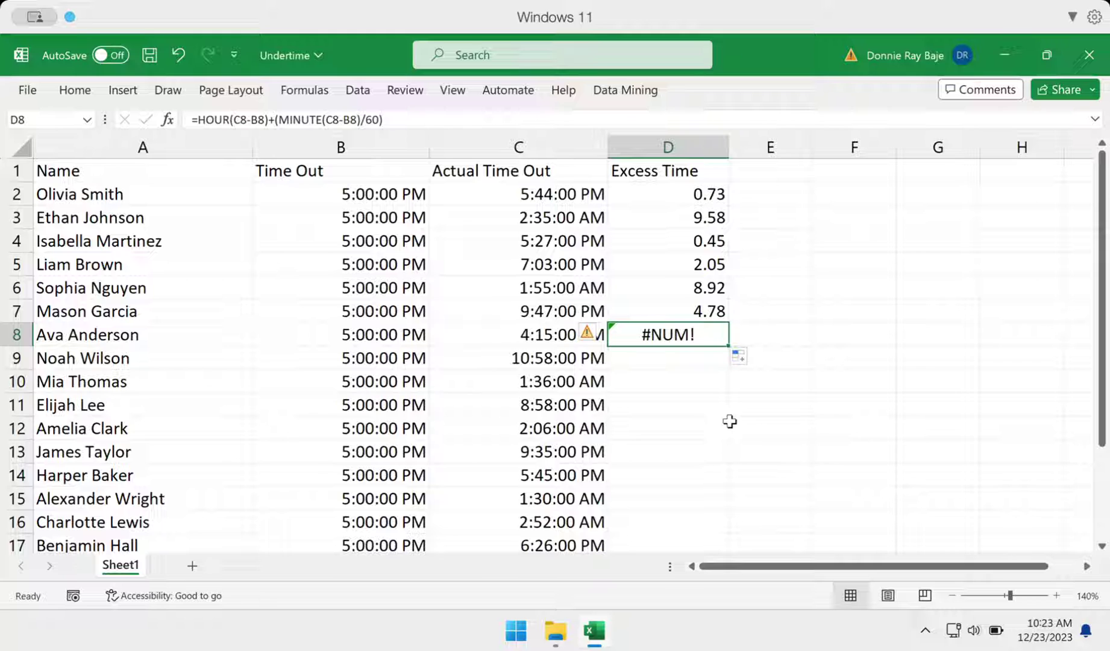
pyautogui.click(706, 192)
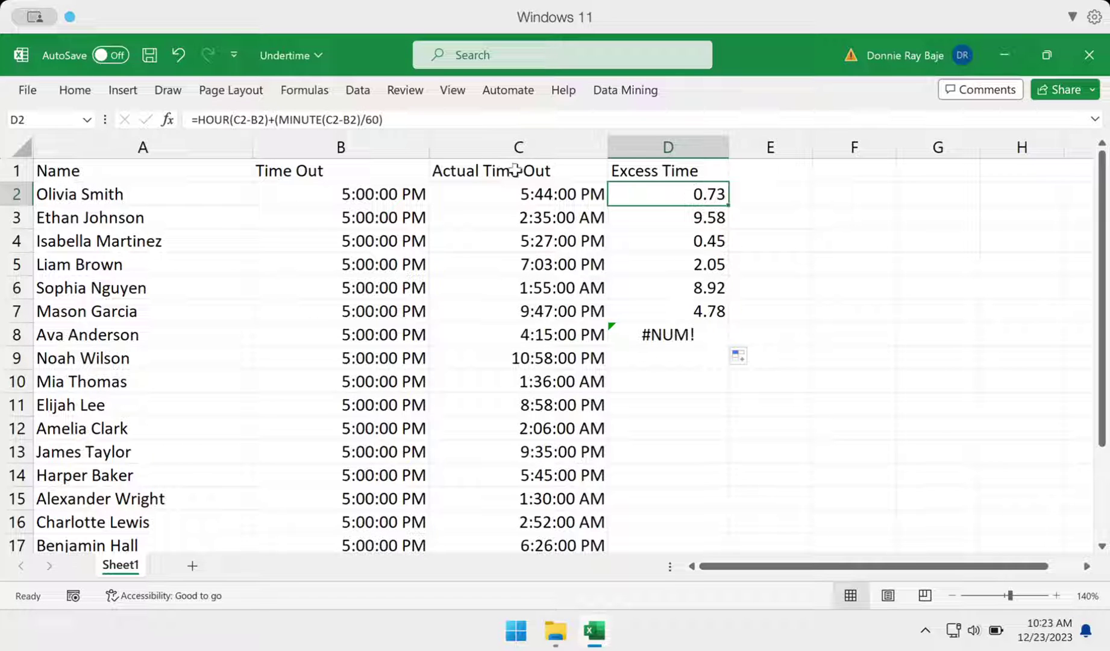
# Copy the full =HOUR(C2-B2)+(MINUTE(C2-B2)/60) formula text from D2.
pyautogui.doubleClick(695, 194)
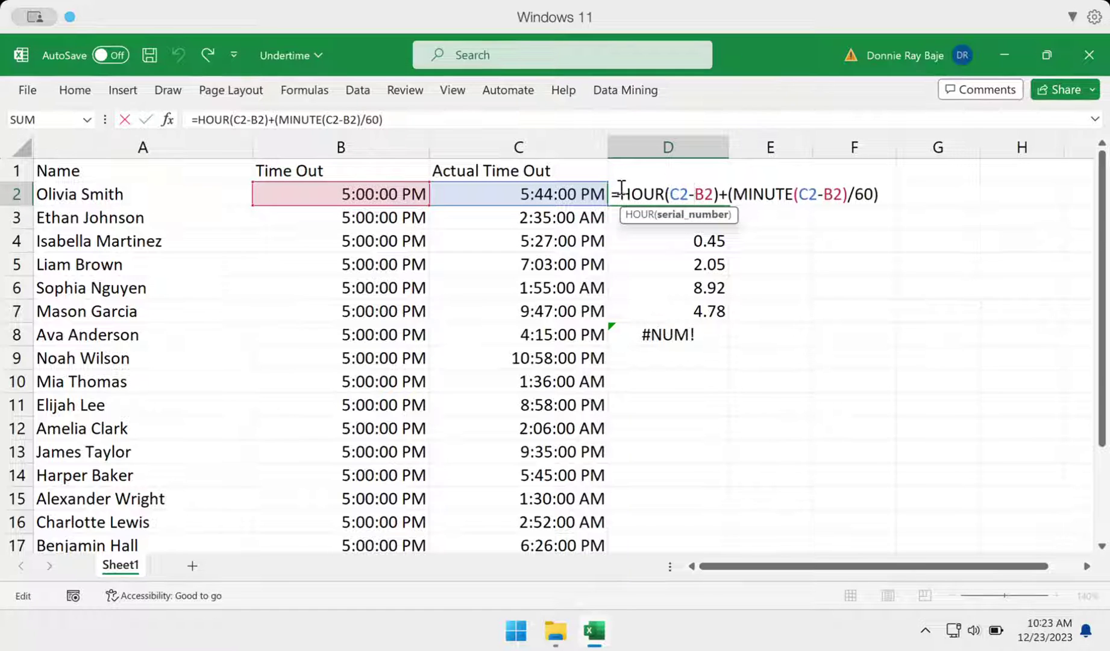
pyautogui.moveTo(617, 191); pyautogui.dragTo(1028, 185)
pyautogui.rightClick(786, 189)
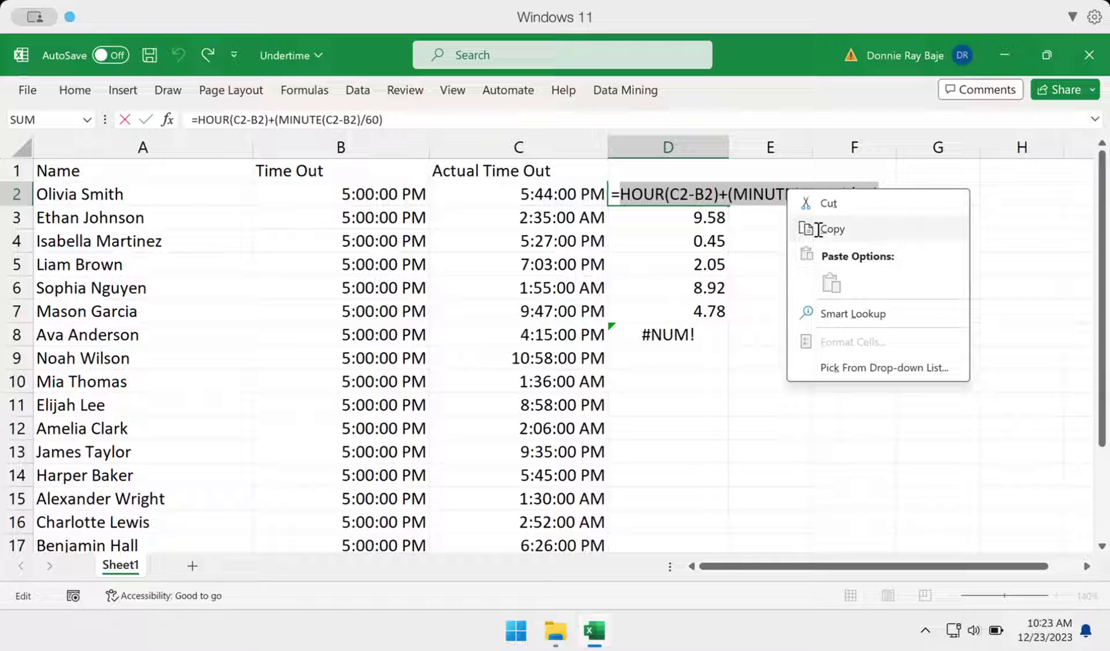
pyautogui.click(819, 230)
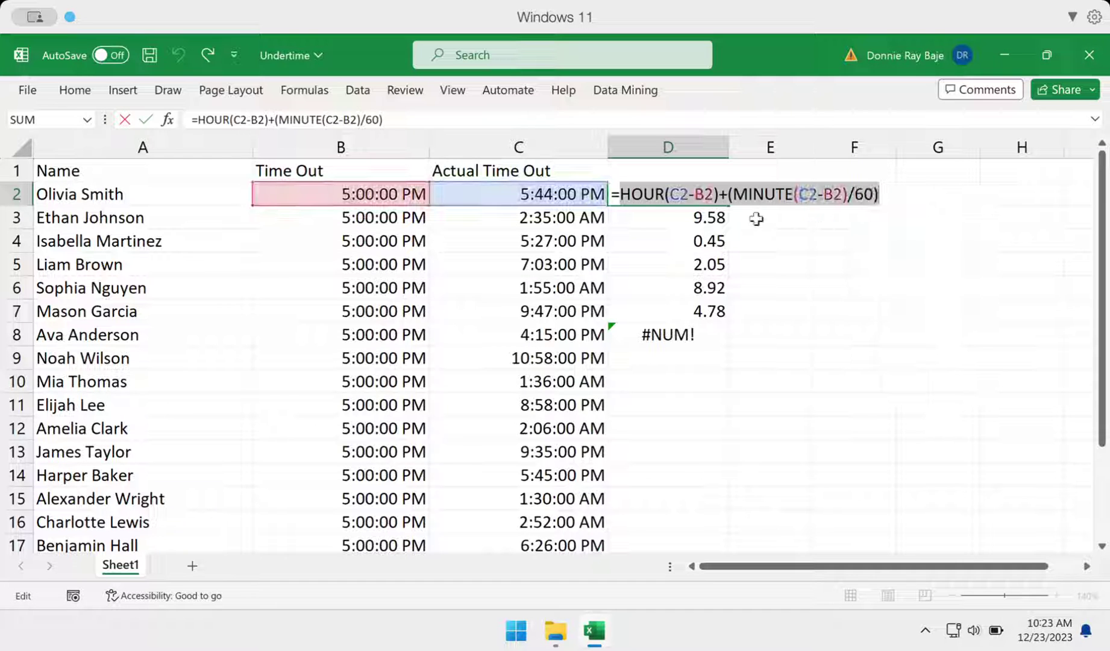
# Start D2's formula with IF(C2<B2, and paste the copied hours-plus-minutes calculation.
pyautogui.click(622, 193)
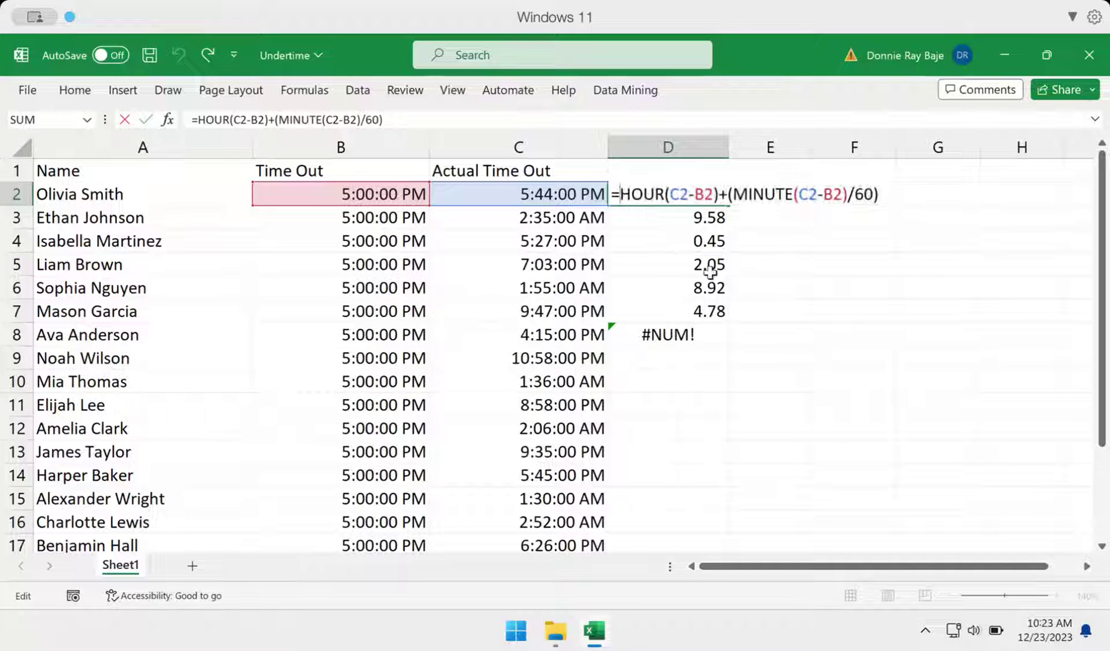
pyautogui.write('IF(')
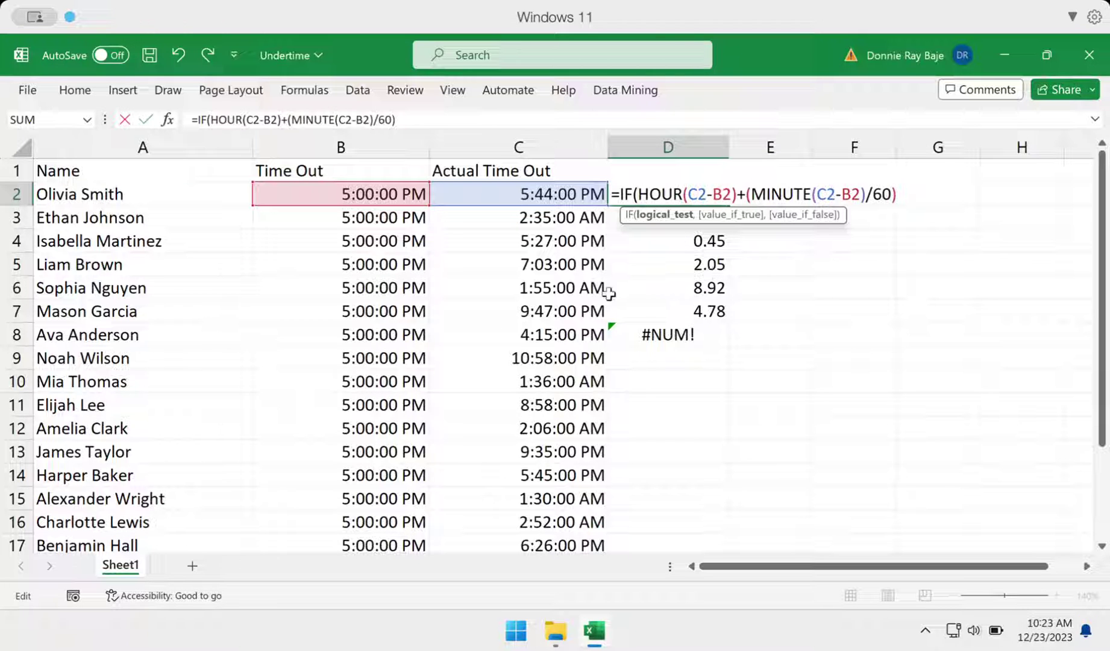
pyautogui.click(544, 194)
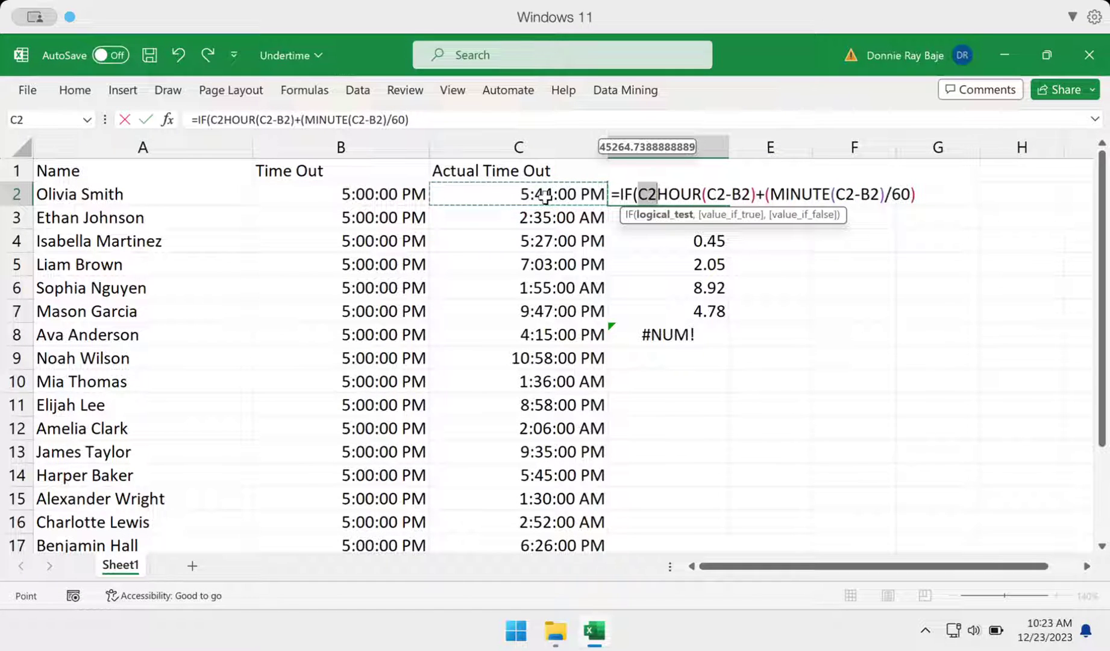
pyautogui.click(657, 194)
pyautogui.write('<')
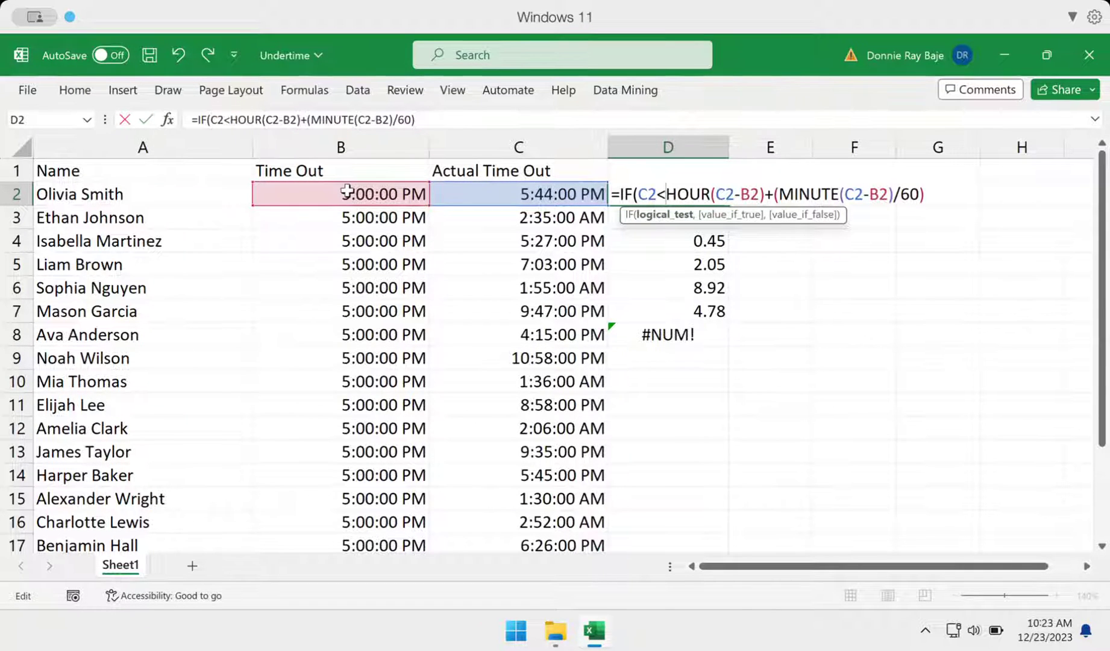
pyautogui.click(347, 191)
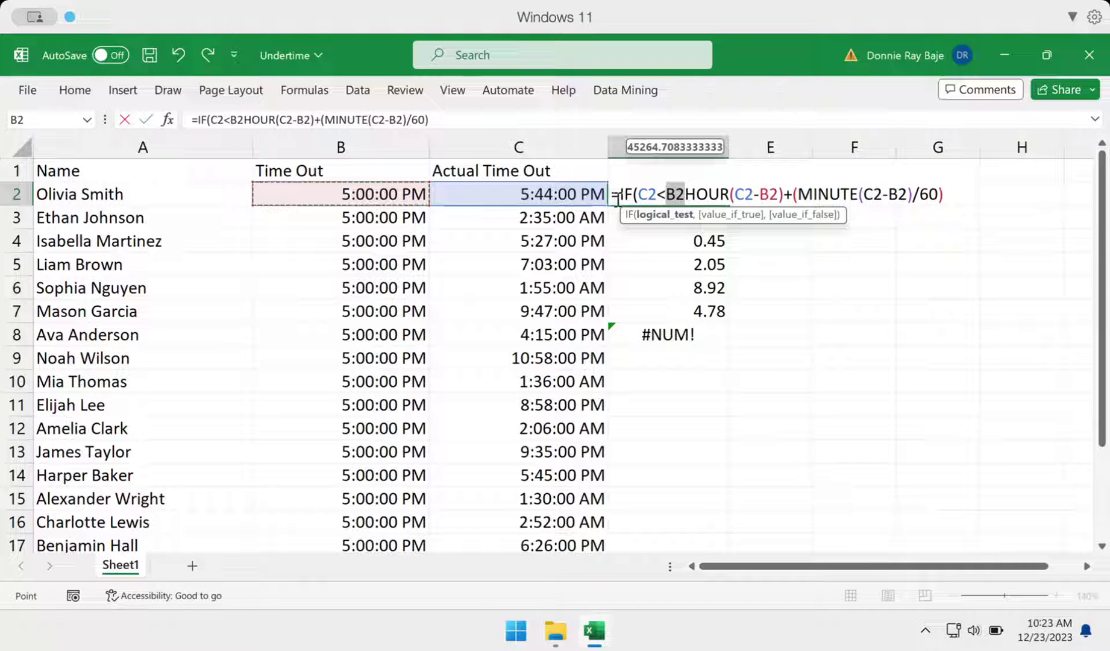
pyautogui.click(687, 193)
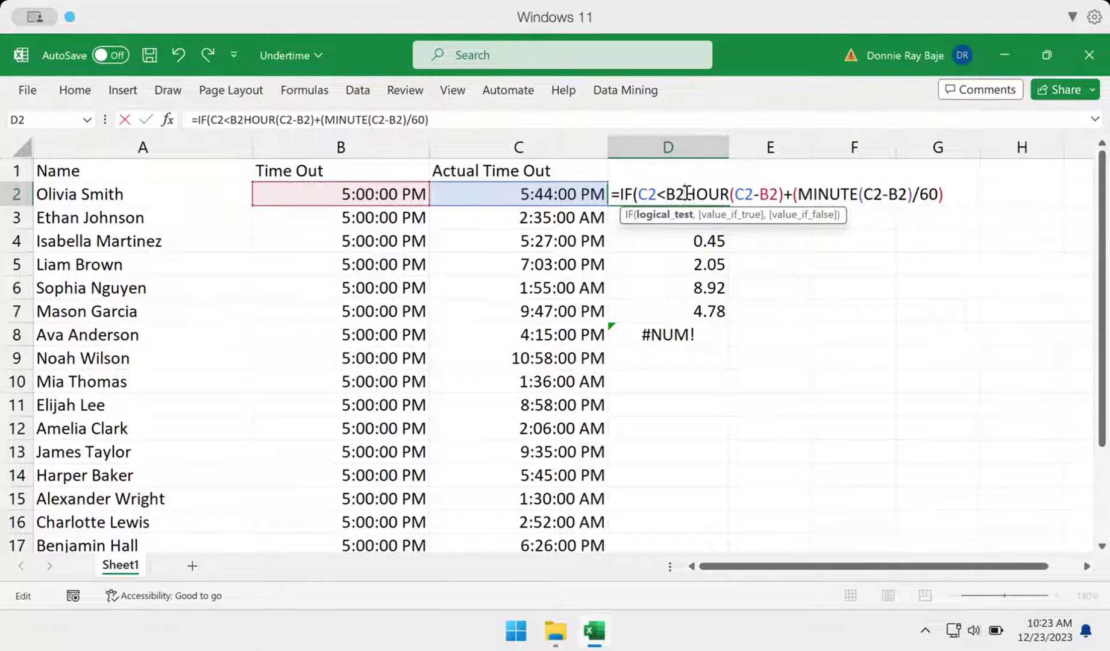
pyautogui.write(',')
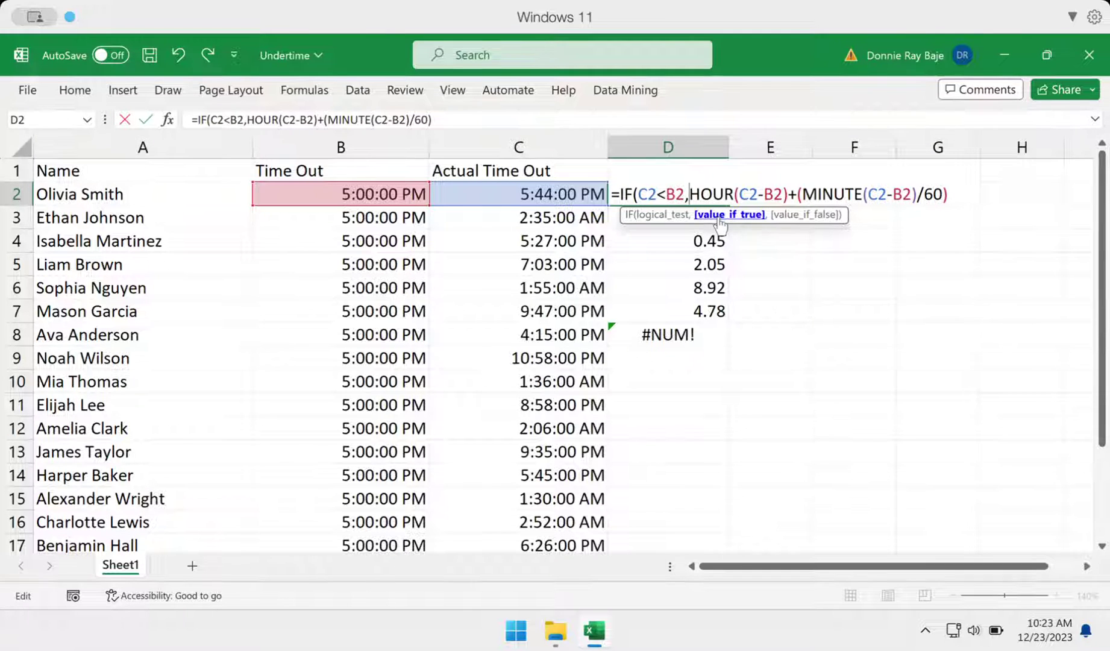
pyautogui.hotkey('ctrl', 'v')
# Add the comma before the second calculation and change the first HOUR and MINUTE to B2-C2.
pyautogui.write(',')
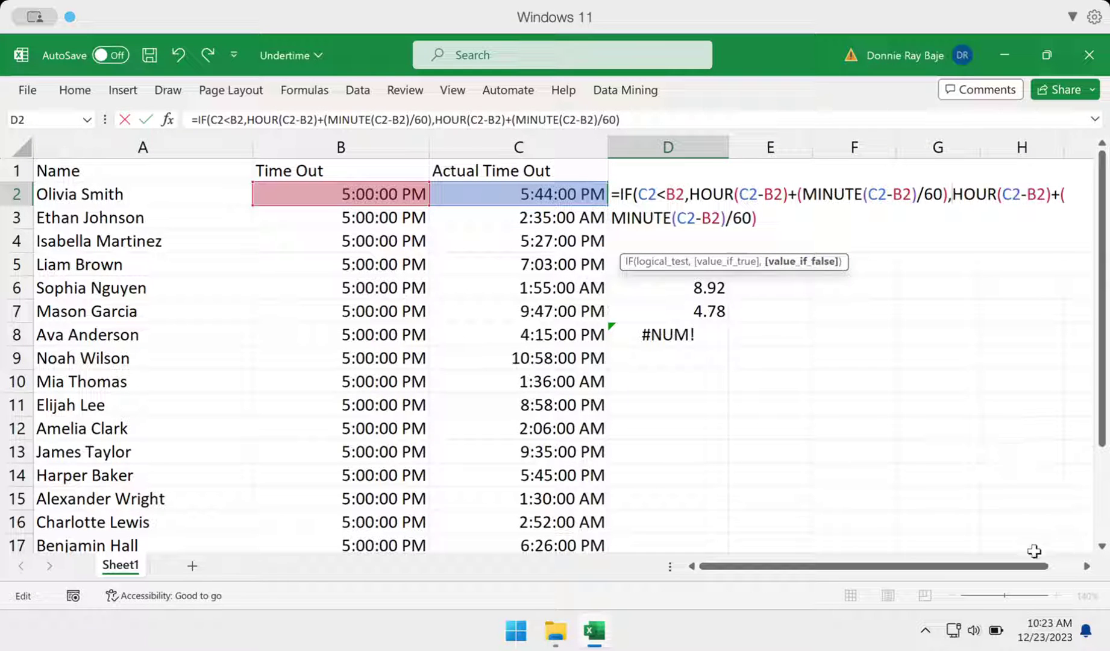
pyautogui.click(1087, 566)
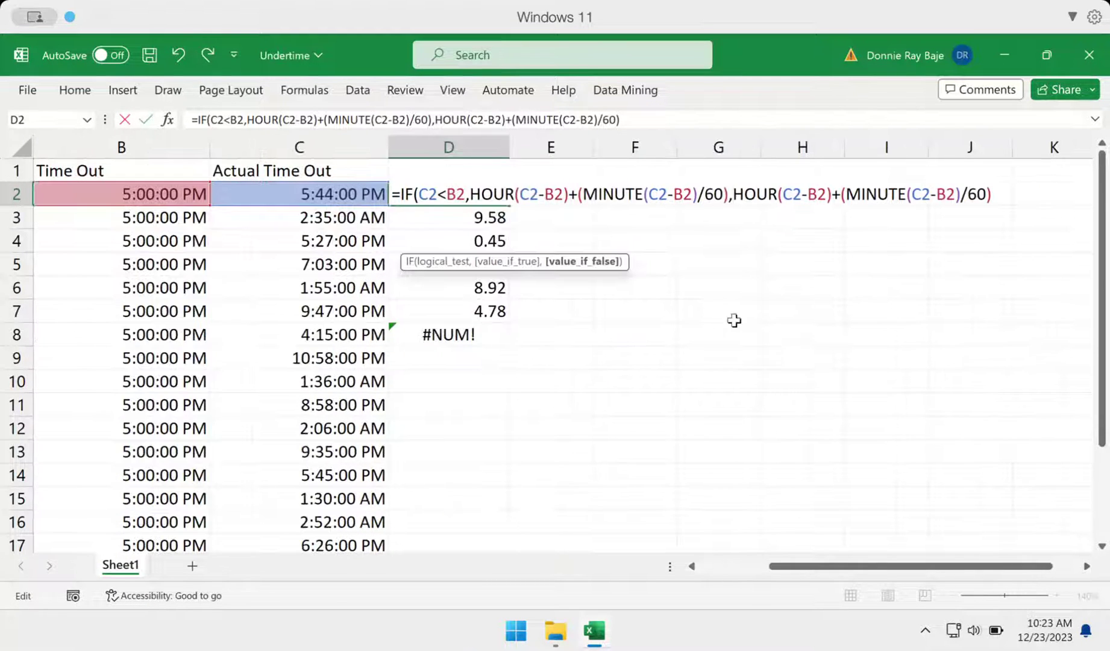
pyautogui.moveTo(470, 196); pyautogui.dragTo(730, 195)
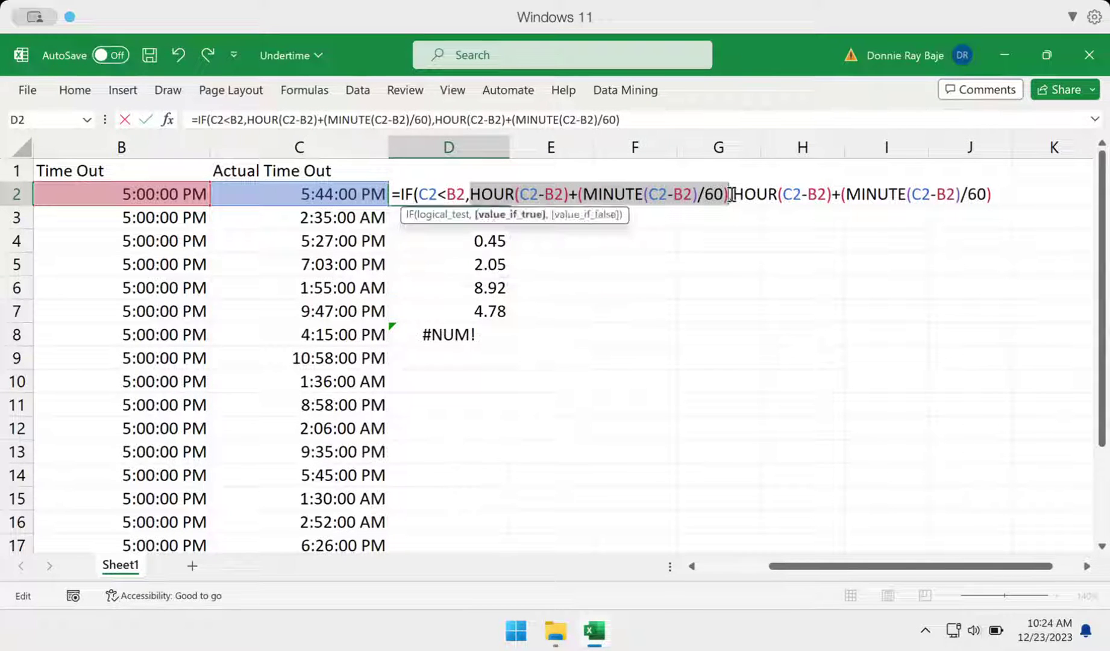
pyautogui.click(562, 194)
pyautogui.moveTo(563, 194); pyautogui.dragTo(524, 194)
pyautogui.write('B2-C2')
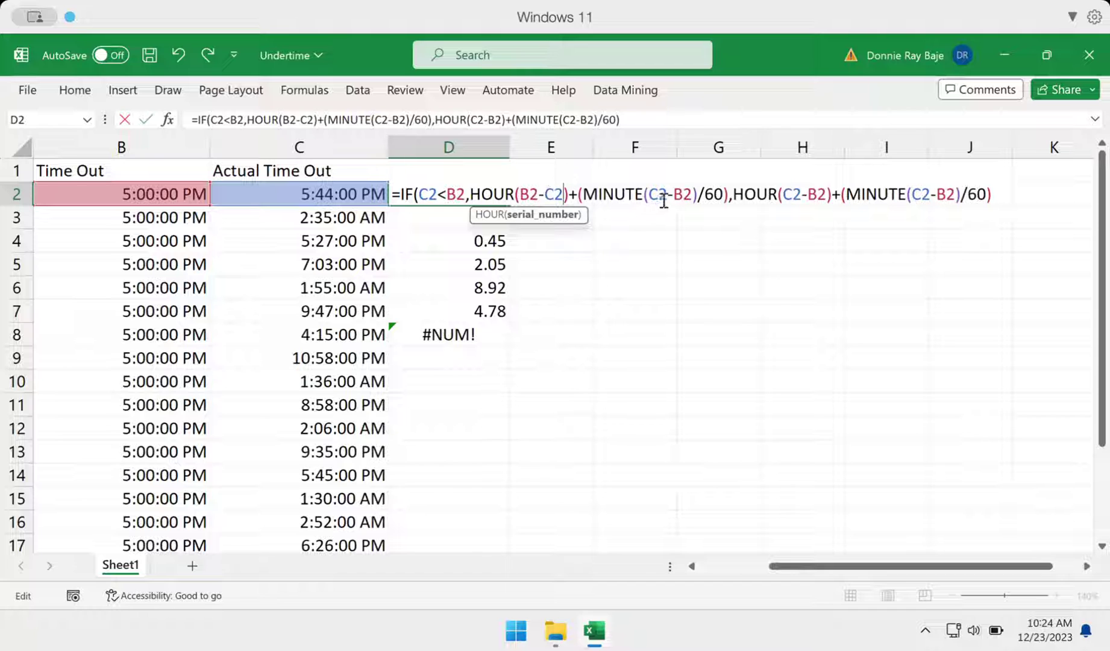
pyautogui.moveTo(692, 194); pyautogui.dragTo(652, 196)
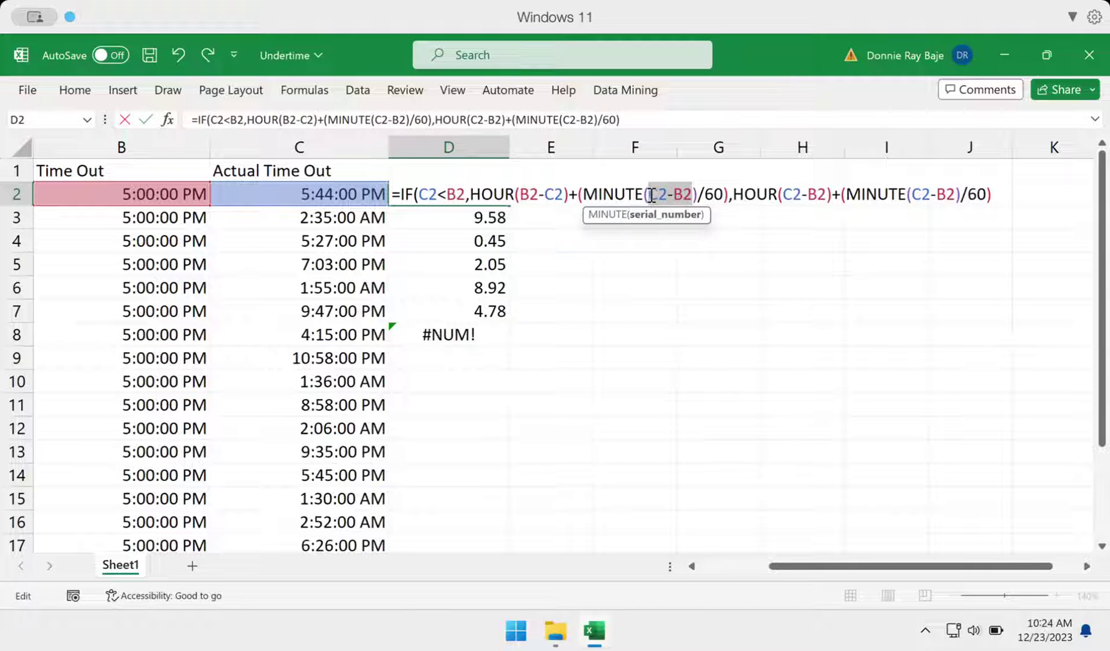
pyautogui.write('B2-C')
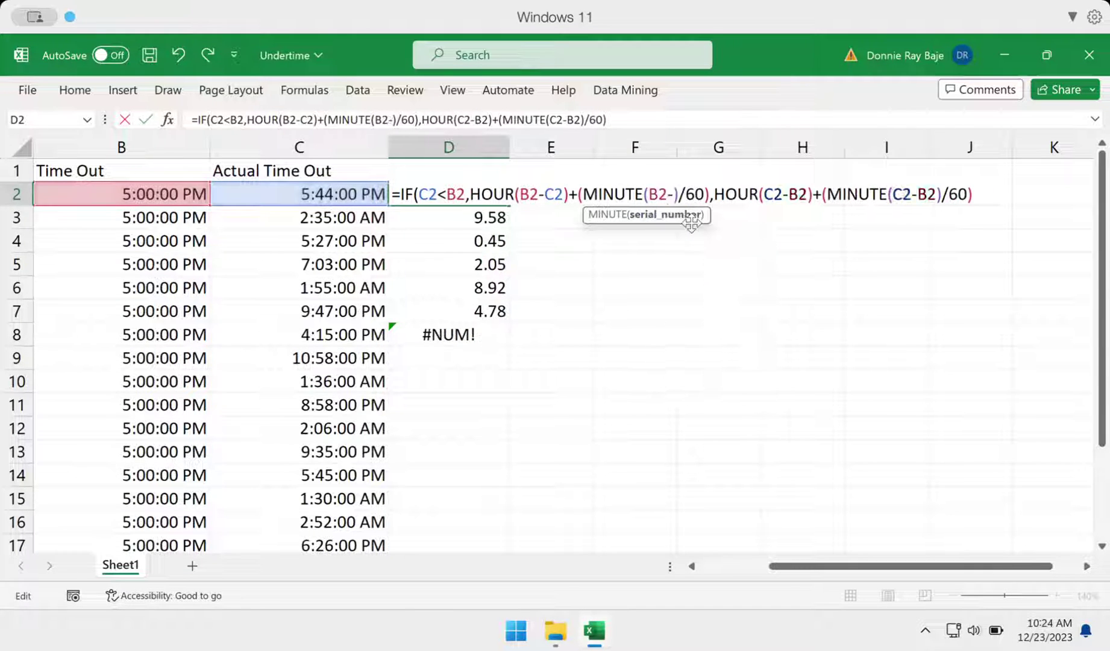
pyautogui.write('2')
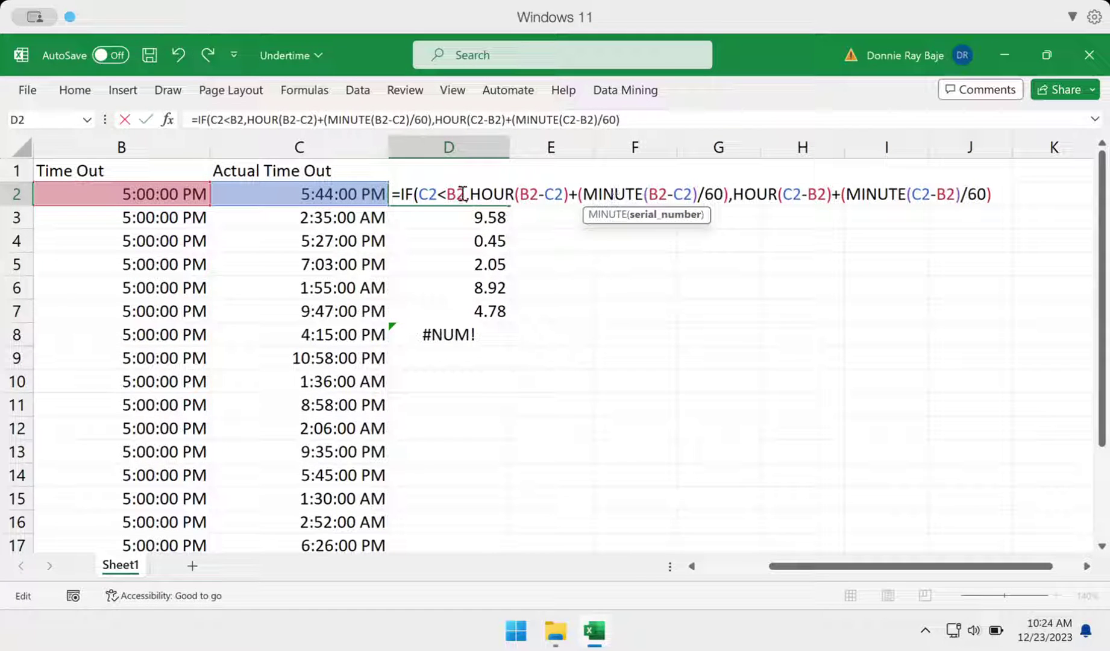
pyautogui.moveTo(471, 191); pyautogui.dragTo(994, 193)
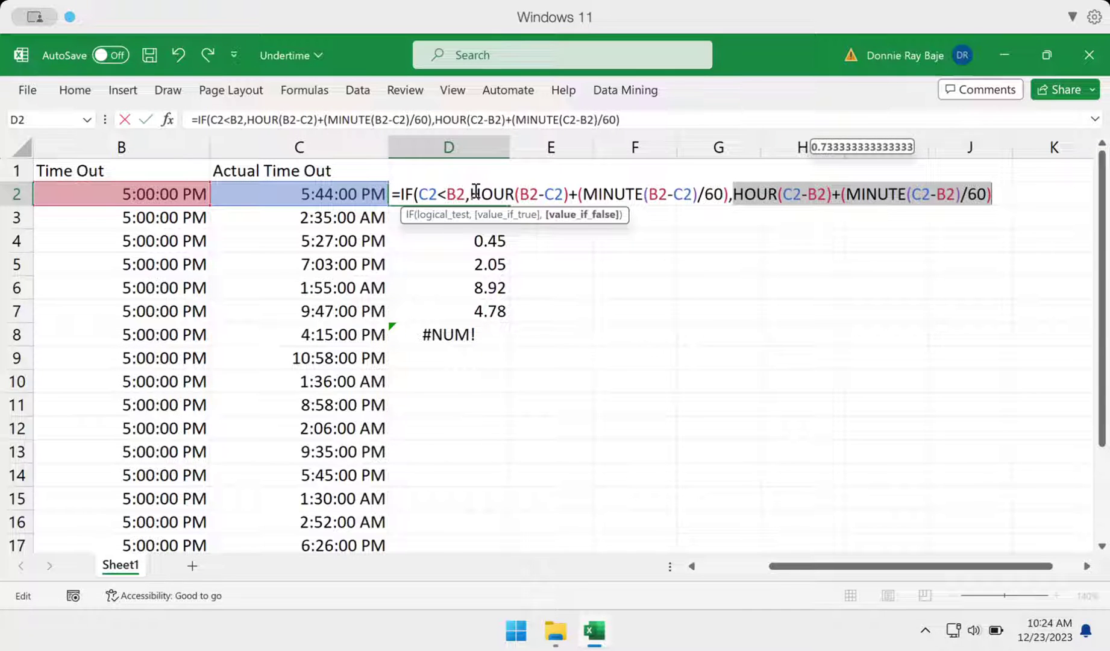
pyautogui.moveTo(475, 192); pyautogui.dragTo(712, 200)
pyautogui.click(714, 198)
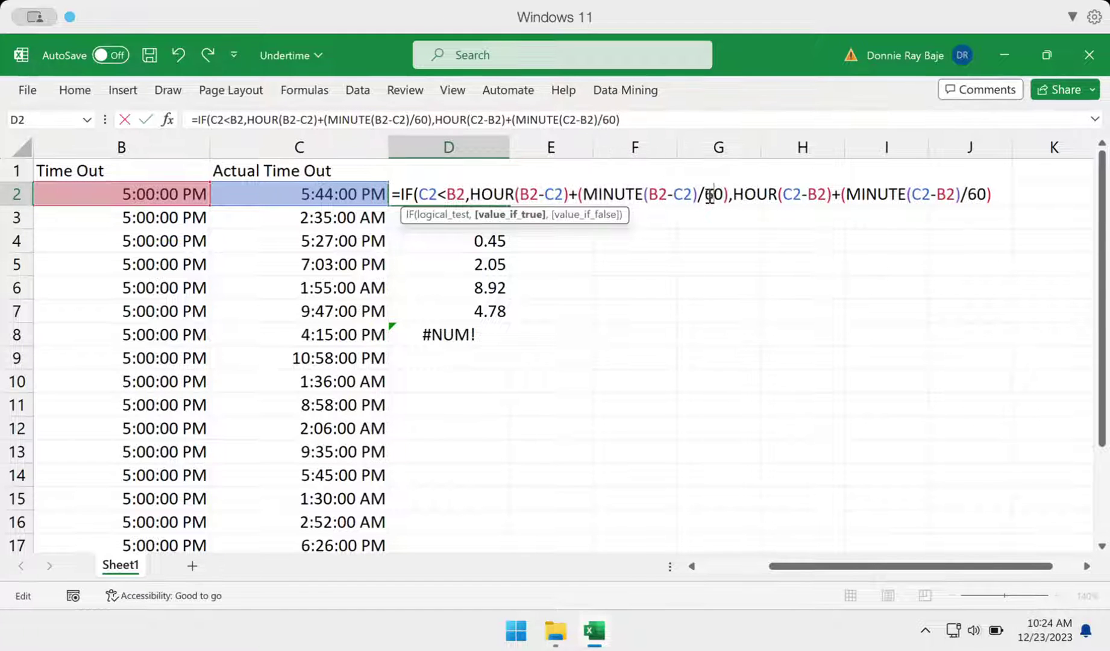
# Commit the IF formula with Excel's correction and fill it to D8, which shows 0.75.
pyautogui.press('Return')
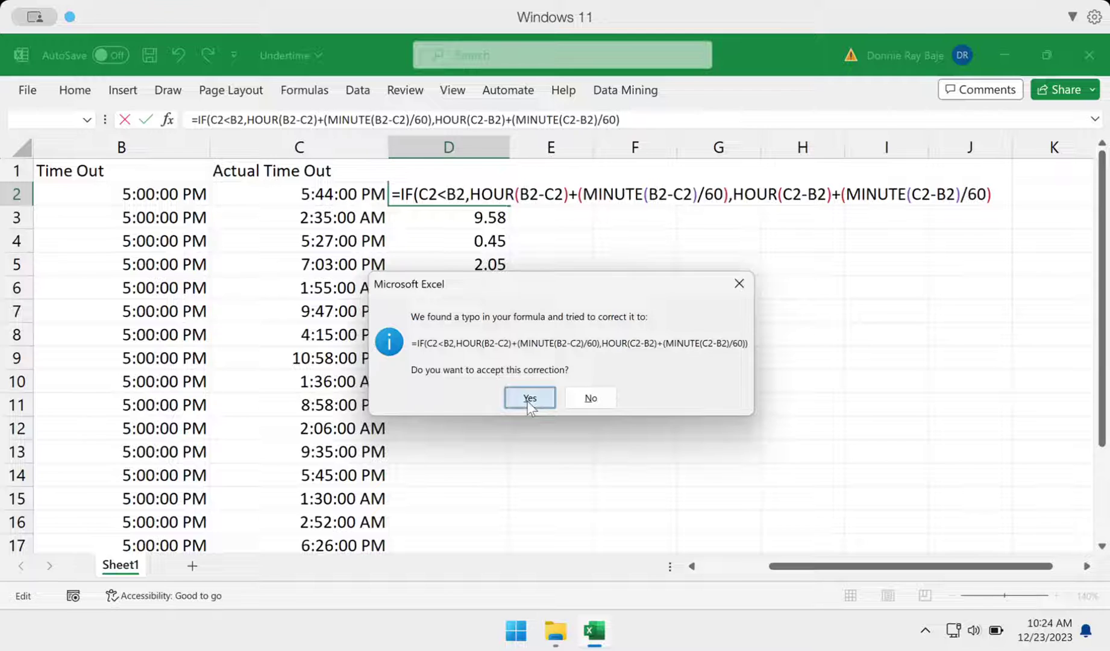
pyautogui.click(530, 398)
pyautogui.click(506, 198)
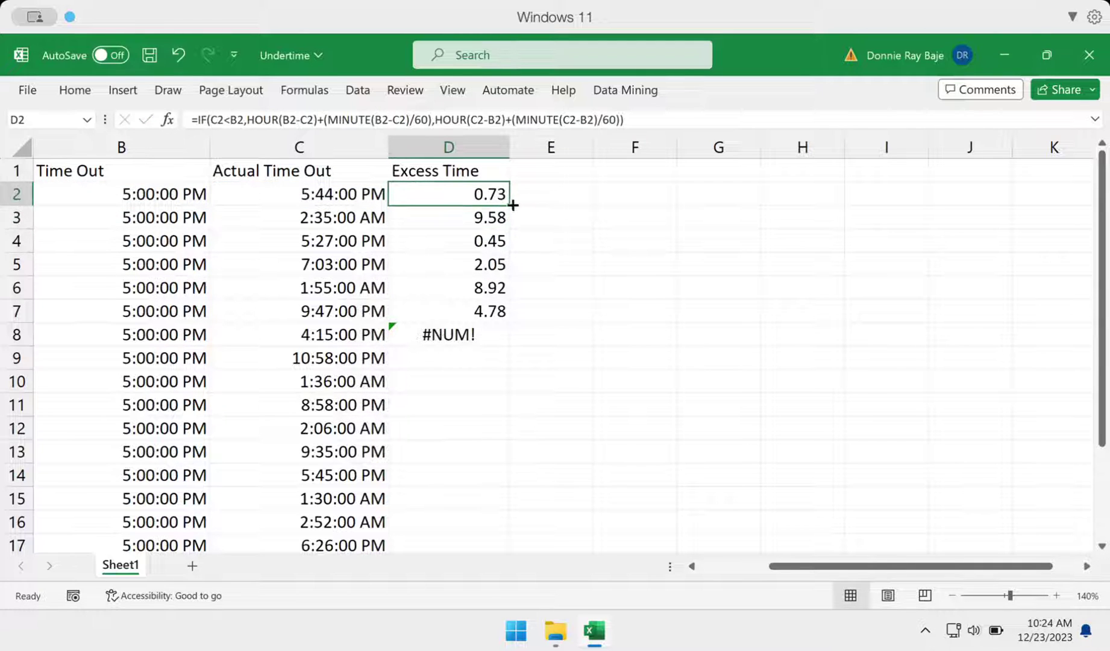
pyautogui.moveTo(509, 204); pyautogui.dragTo(511, 335)
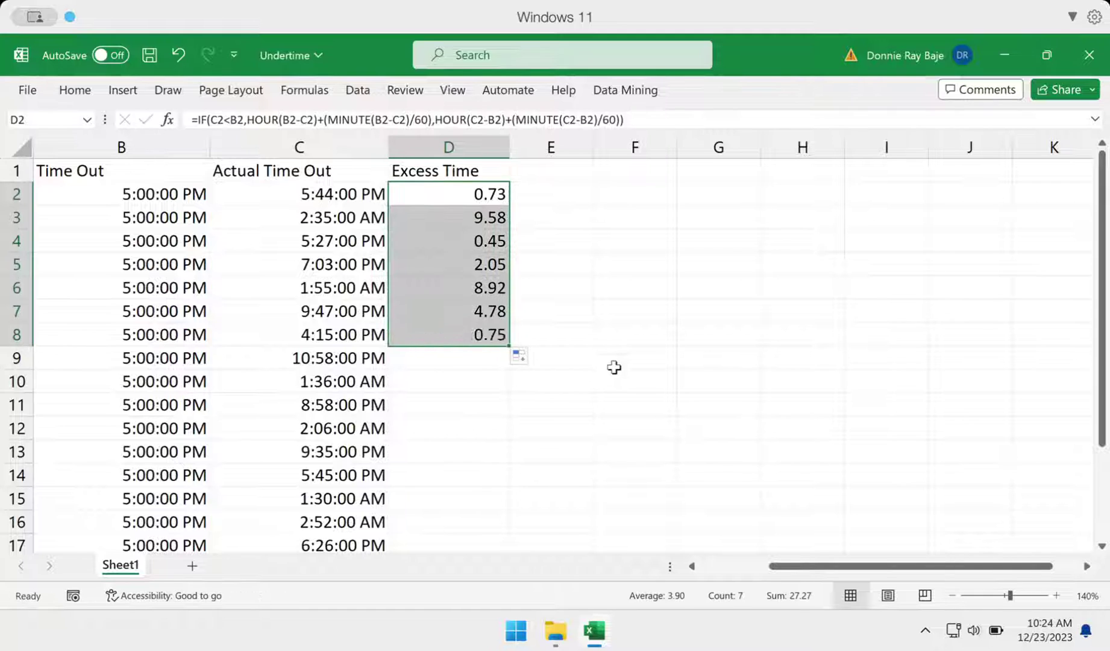
pyautogui.click(475, 327)
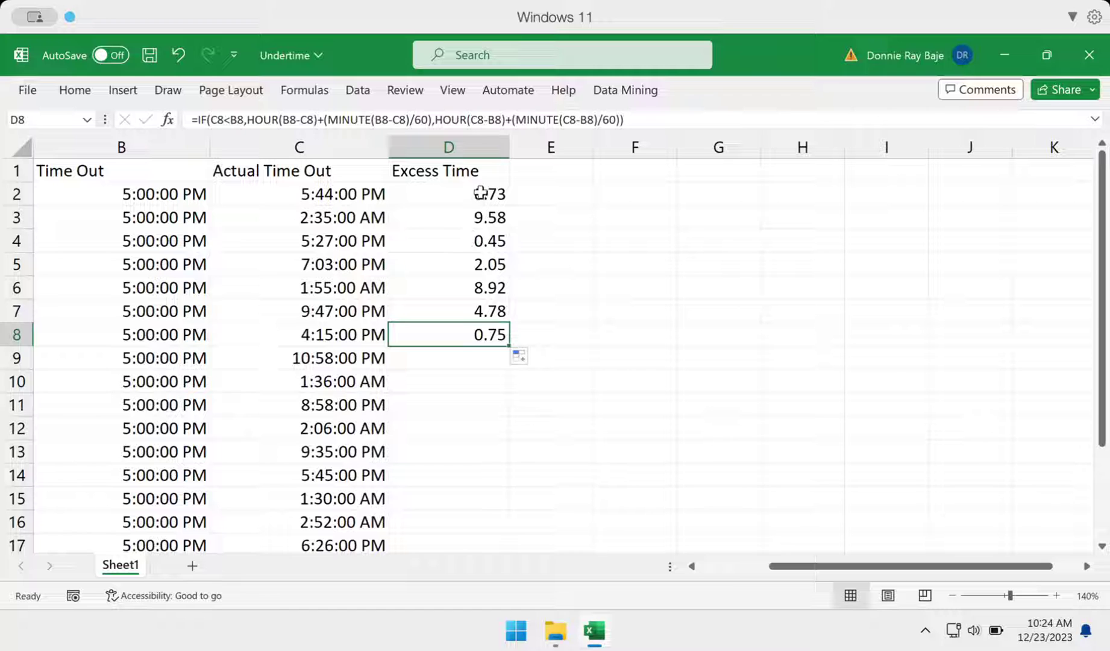
# Review D2's IF formula and select its true-branch calculation, committing it unchanged.
pyautogui.click(481, 192)
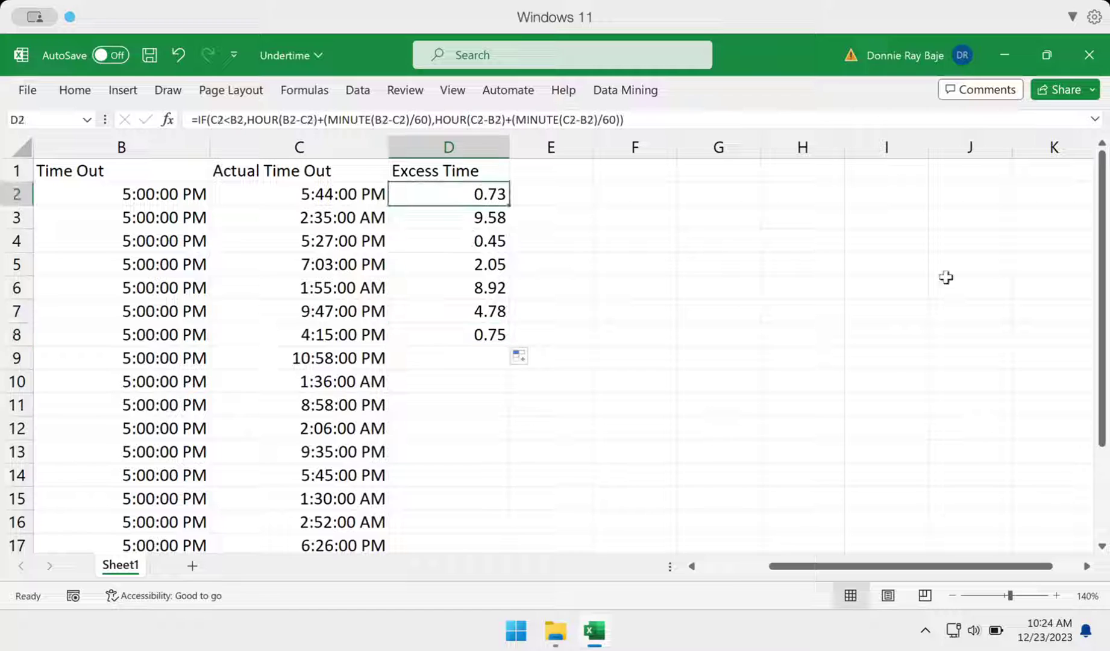
pyautogui.click(246, 119)
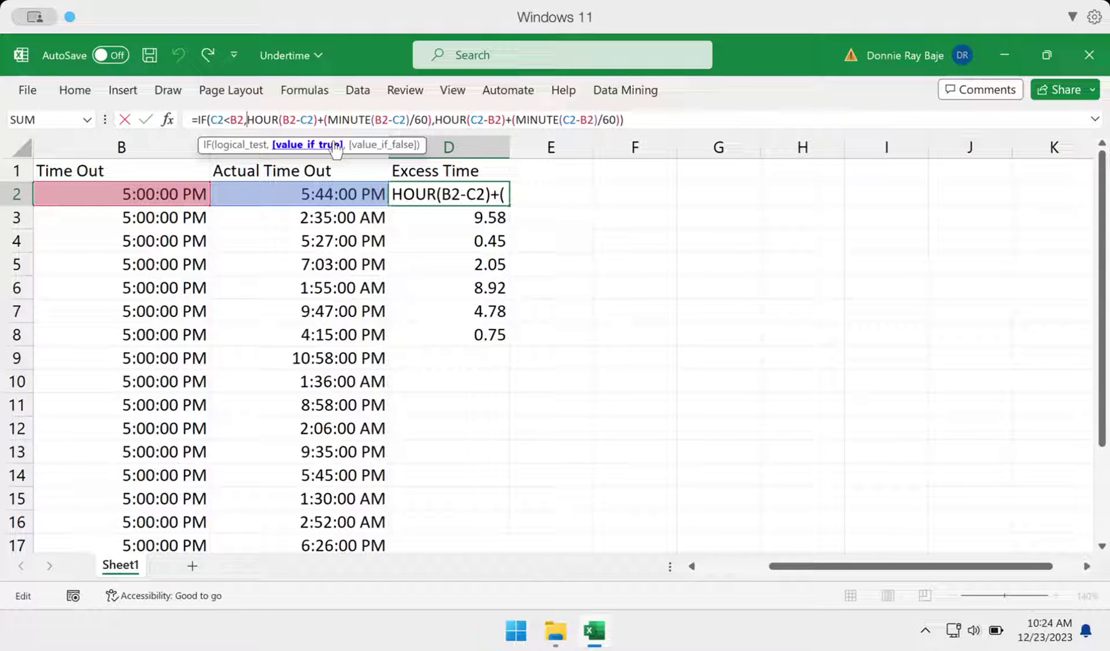
pyautogui.moveTo(249, 119); pyautogui.dragTo(434, 114)
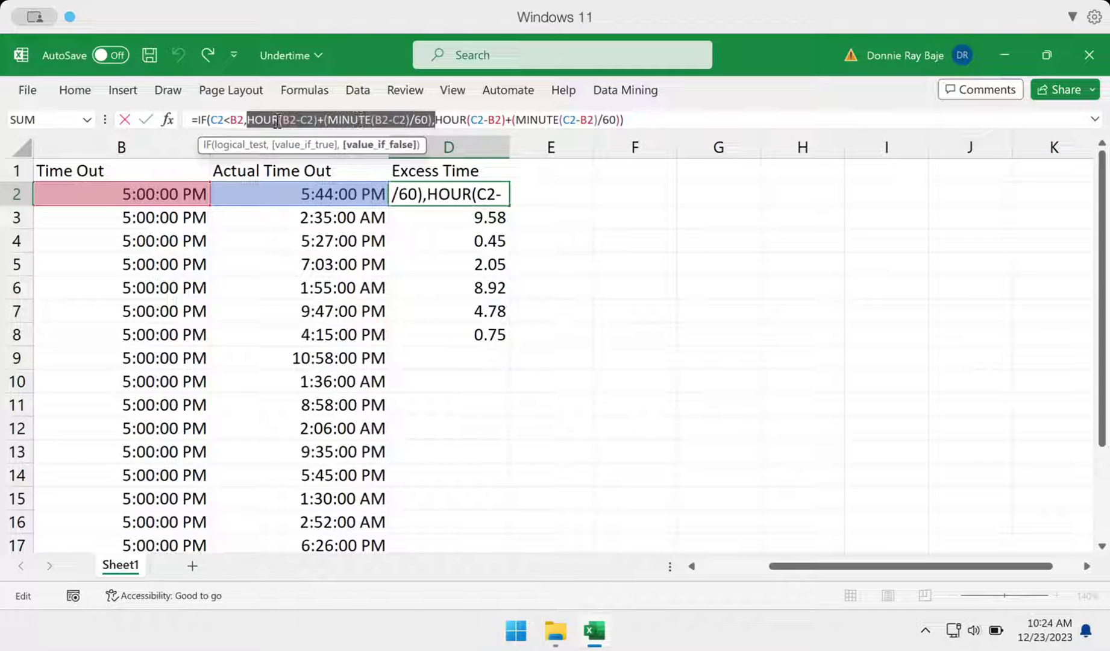
pyautogui.click(249, 119)
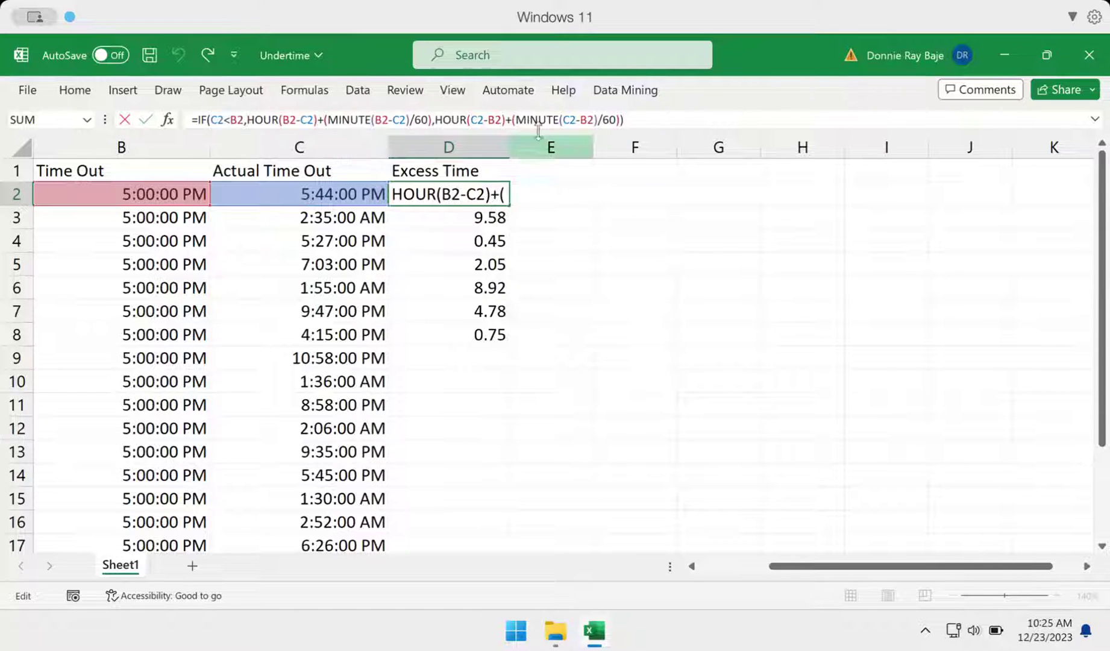
pyautogui.press('Return')
# Widen column D and change D2's true branch to -(HOUR(B2-C2)+(MINUTE(B2-C2)/60)).
pyautogui.moveTo(509, 153); pyautogui.dragTo(976, 194)
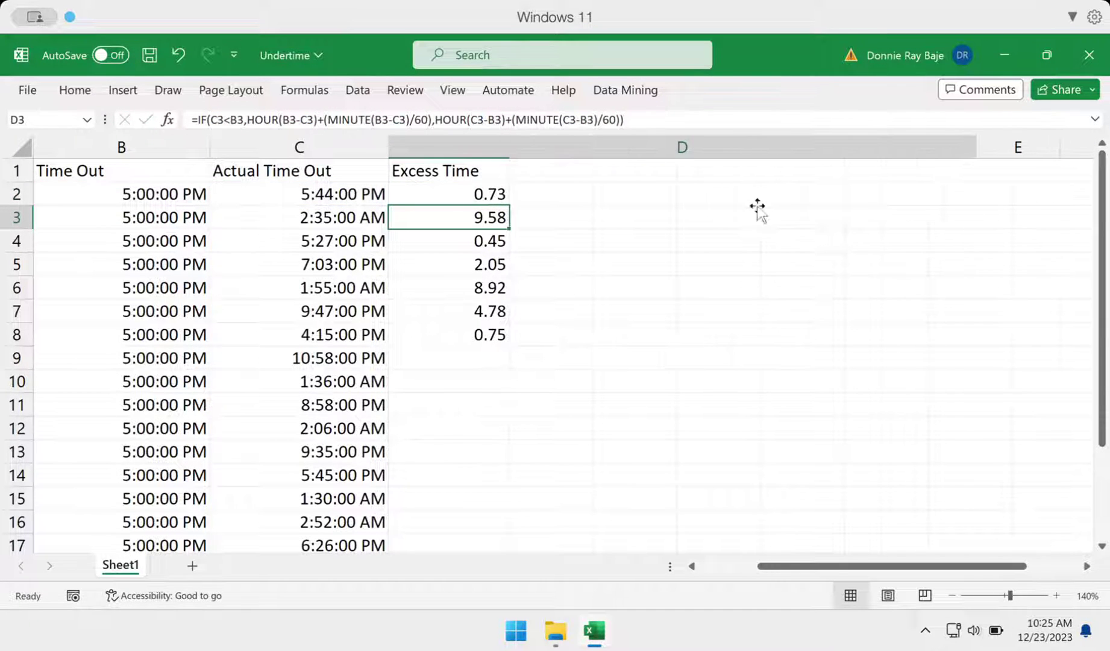
pyautogui.doubleClick(642, 194)
pyautogui.moveTo(469, 194); pyautogui.dragTo(728, 206)
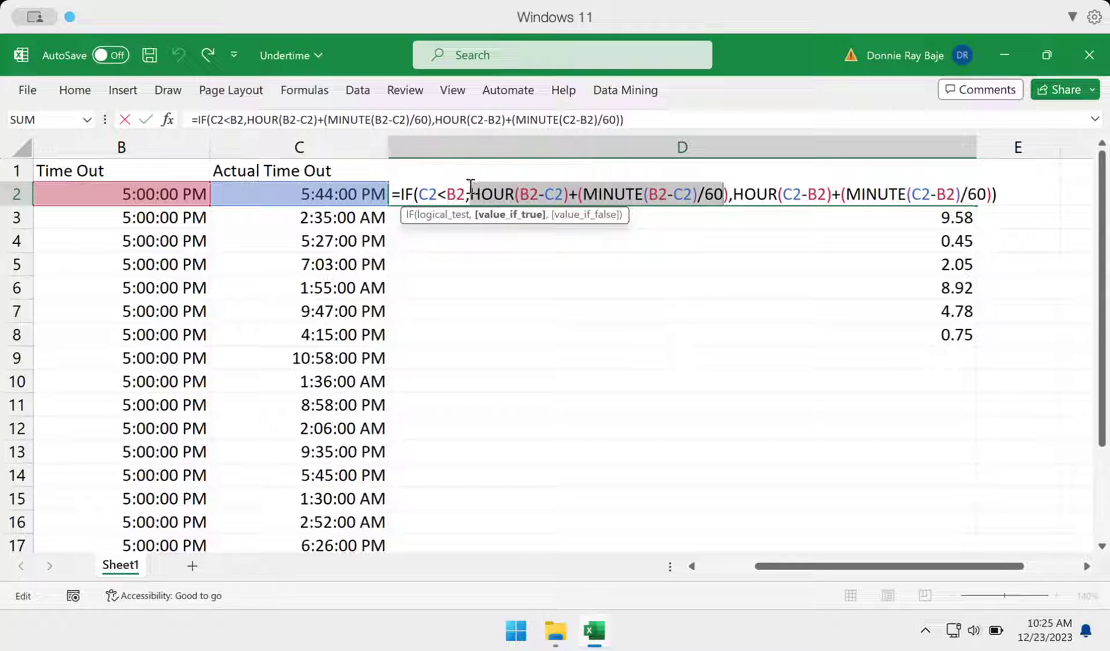
pyautogui.click(503, 196)
pyautogui.write('(')
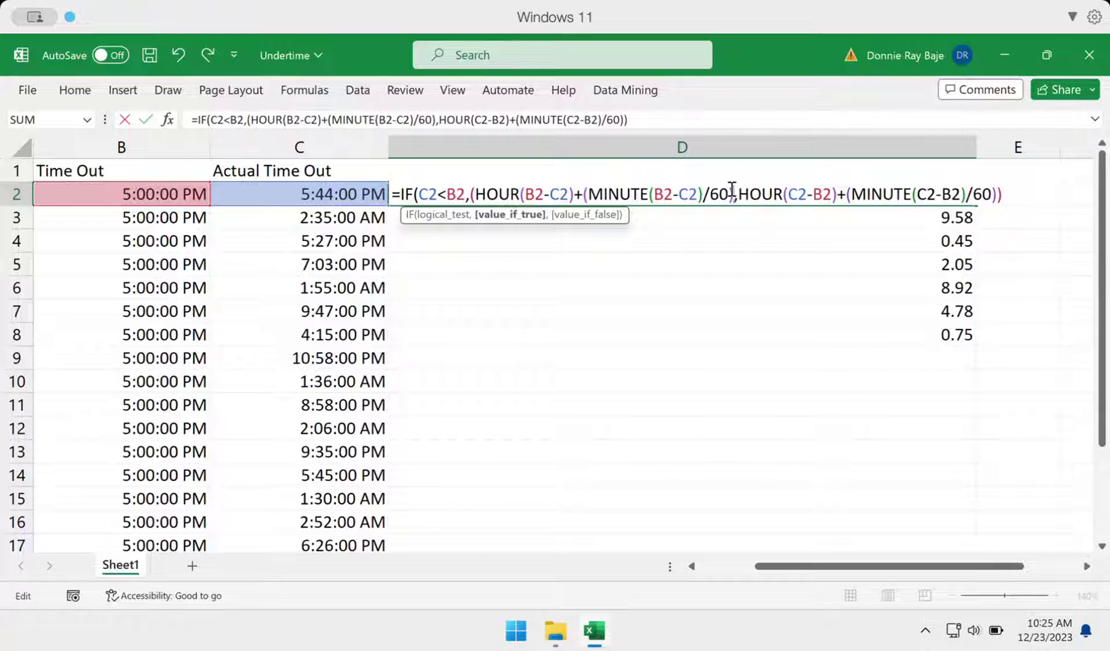
pyautogui.write(')')
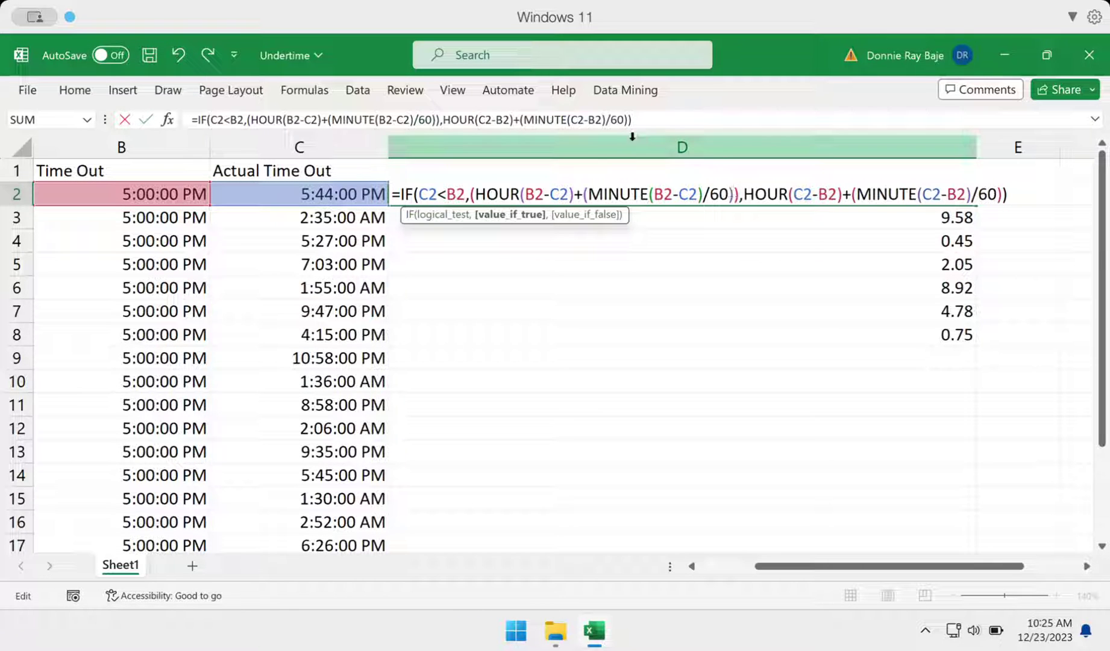
pyautogui.click(471, 194)
pyautogui.write('-')
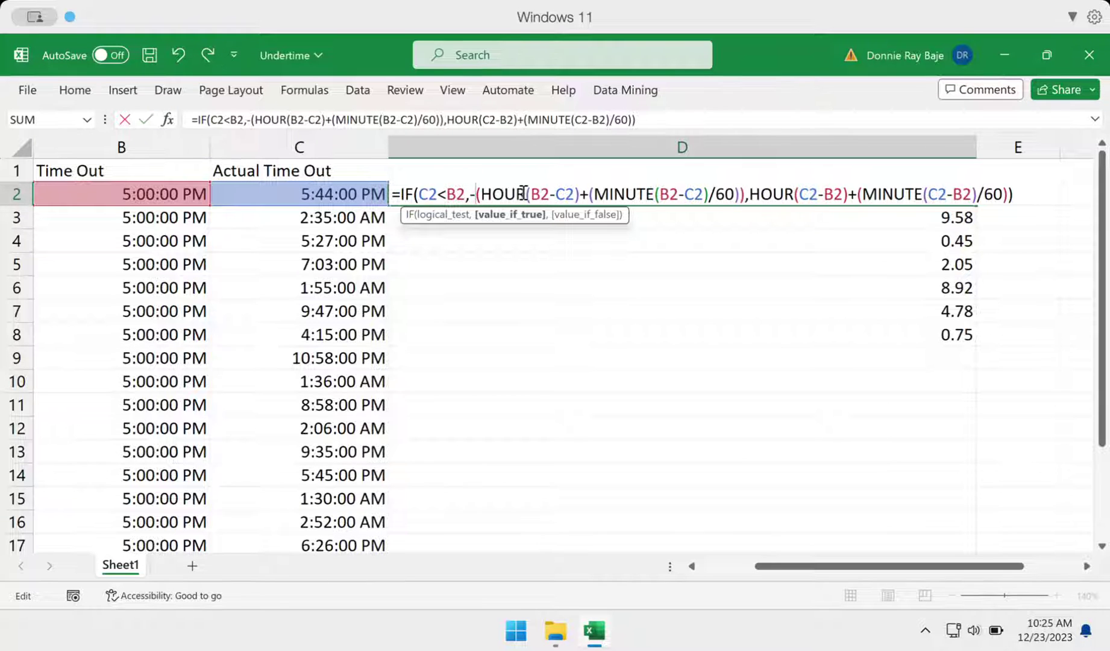
pyautogui.moveTo(474, 193); pyautogui.dragTo(744, 191)
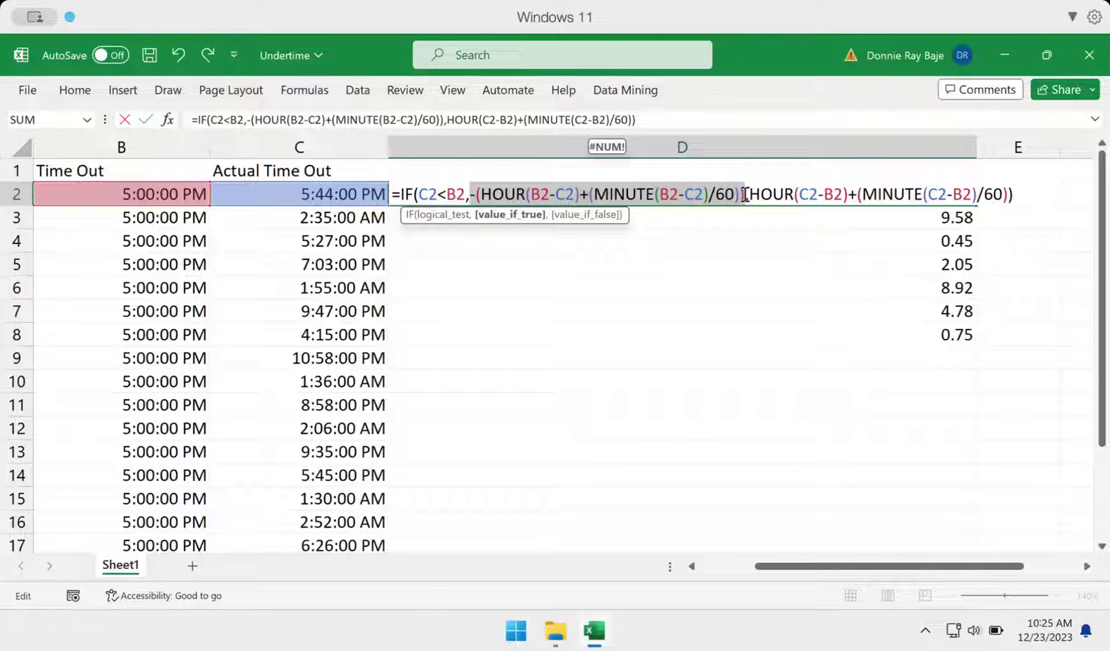
pyautogui.press('Return')
# Fill D2's negated formula down through D8, narrow column D, and check D8, D3 and D2.
pyautogui.click(746, 192)
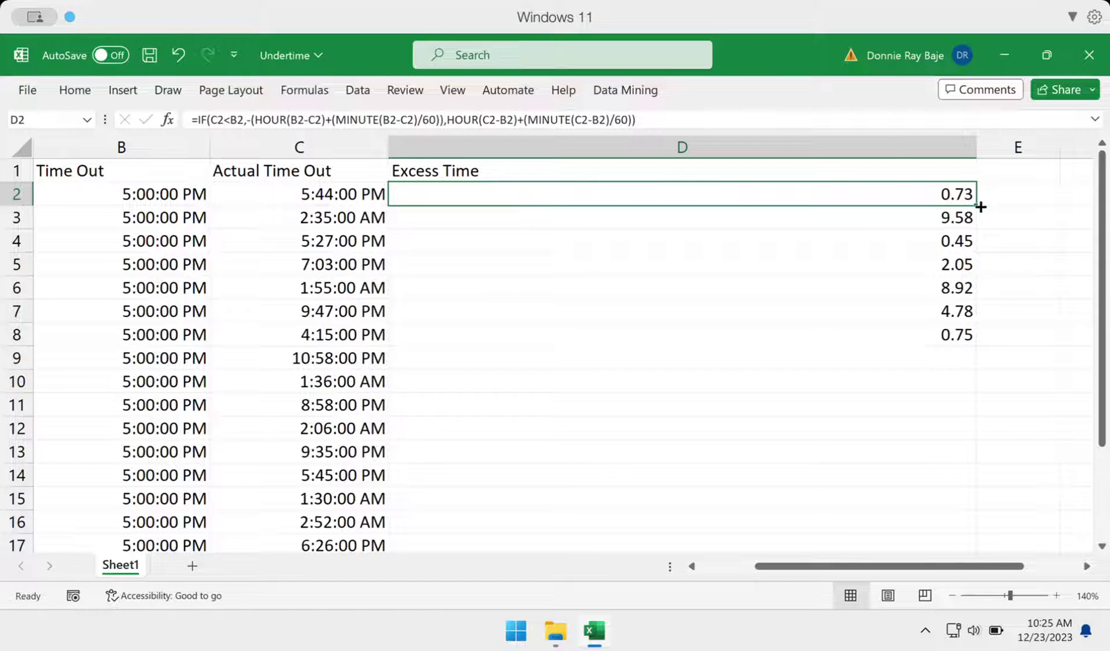
pyautogui.moveTo(979, 207); pyautogui.dragTo(966, 341)
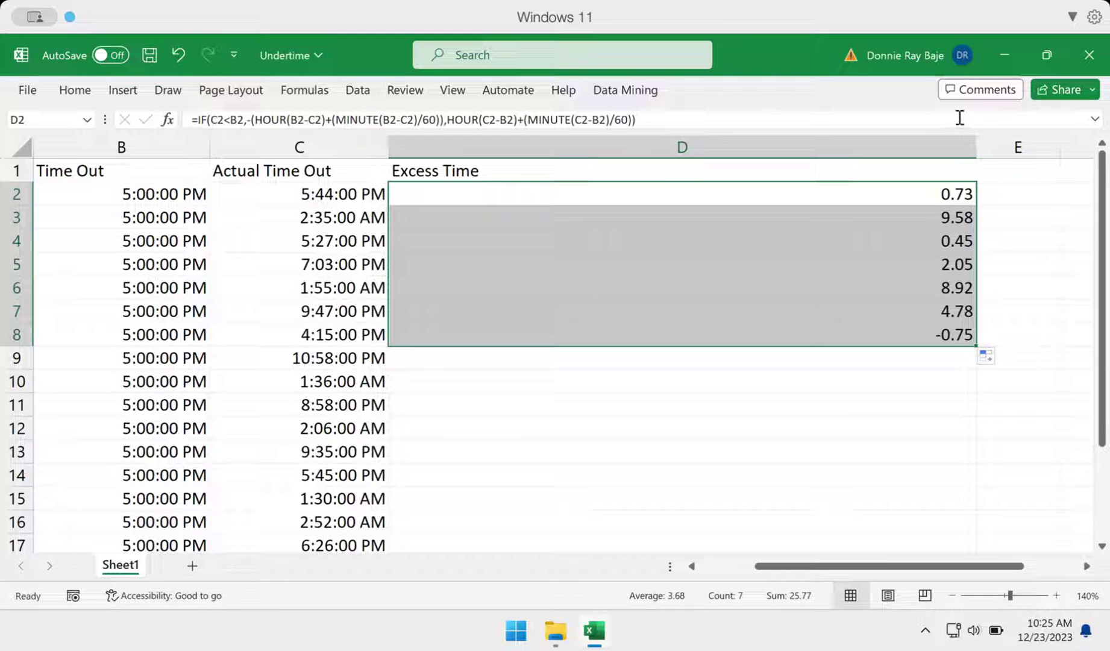
pyautogui.moveTo(975, 147); pyautogui.dragTo(549, 148)
pyautogui.click(582, 361)
pyautogui.click(520, 331)
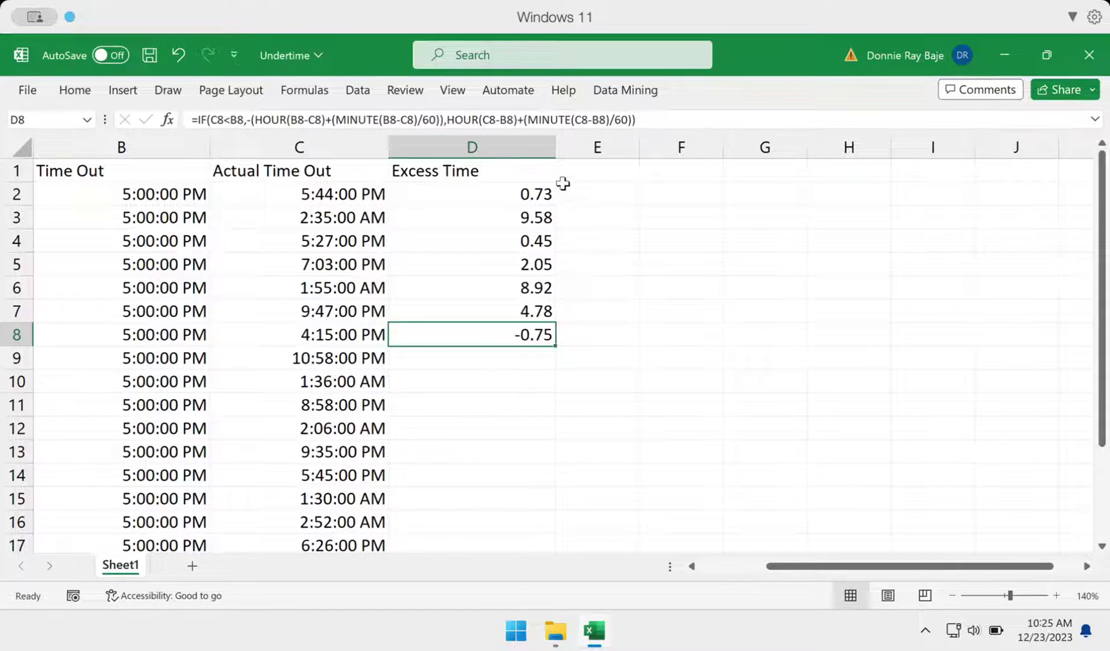
pyautogui.click(538, 221)
pyautogui.click(536, 193)
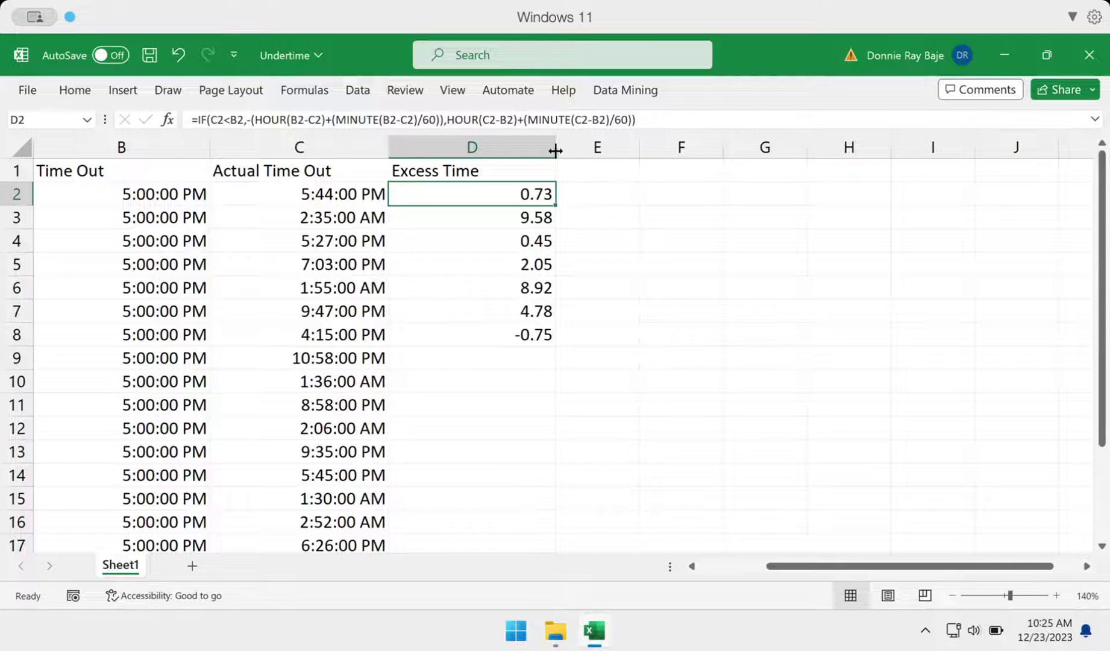
# Narrow column D to fit its values, then inspect B5, C4 and D2's IF formula.
pyautogui.moveTo(555, 140); pyautogui.dragTo(527, 132)
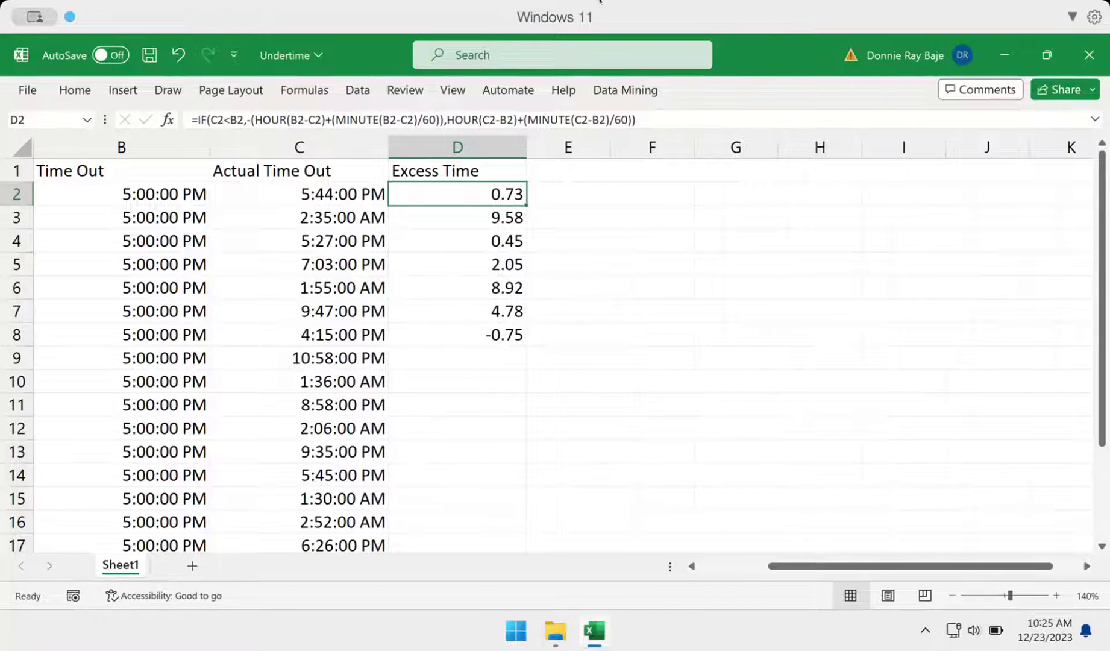
pyautogui.click(201, 264)
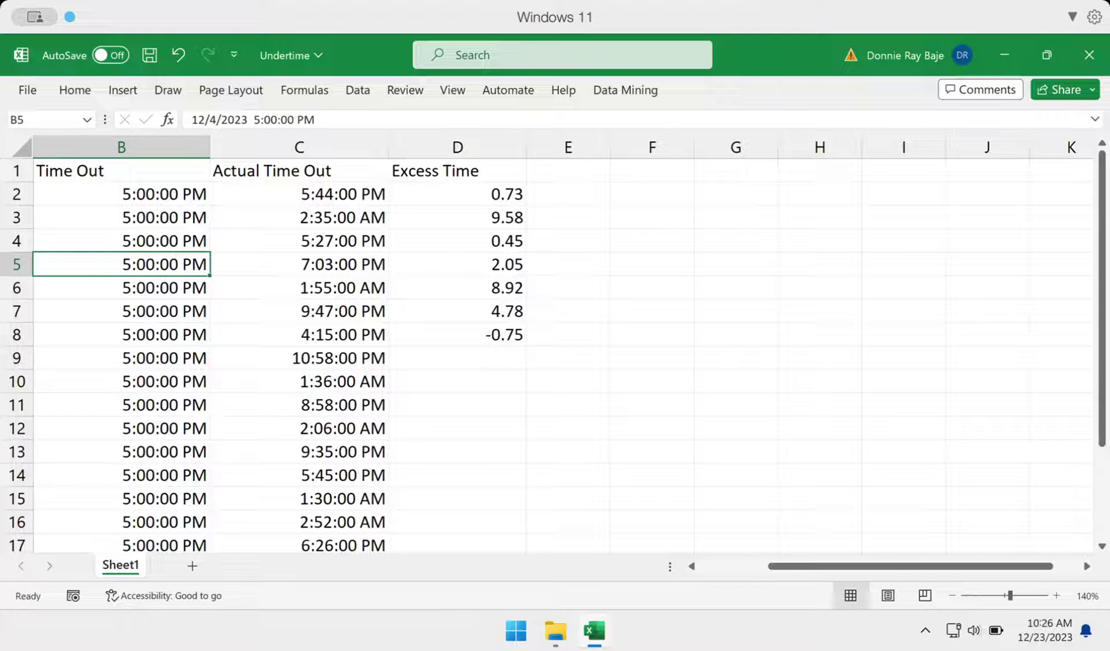
pyautogui.click(221, 233)
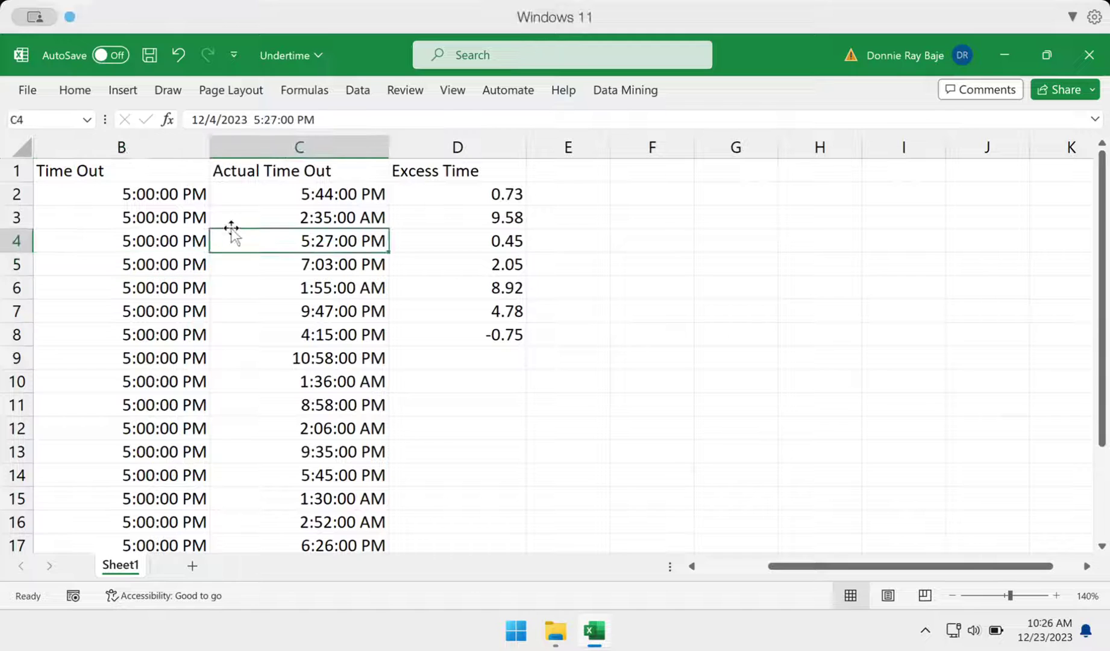
pyautogui.click(488, 200)
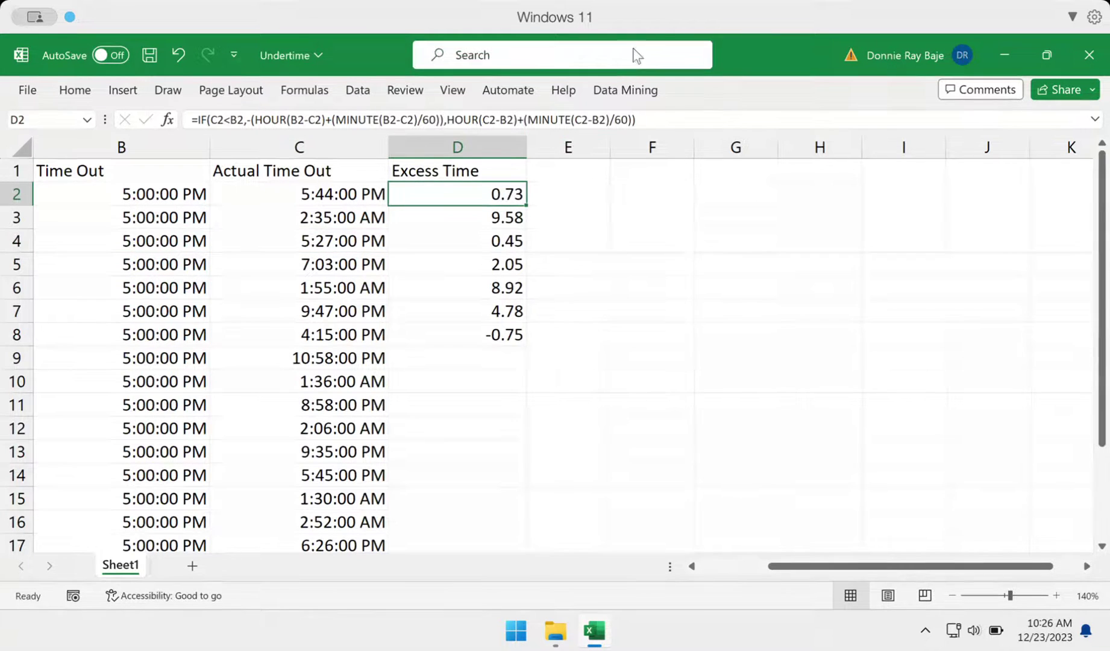